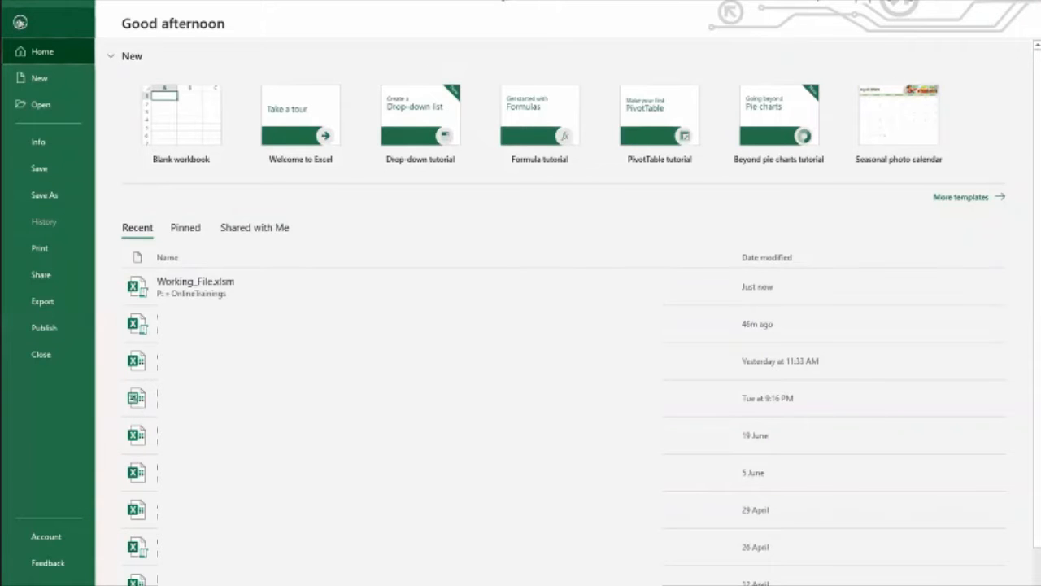
Step: Check in Excel's ribbon customization options whether the Developer tab is enabled, then close the options without changes
{"action": "left_click", "coordinate": [19, 22]}
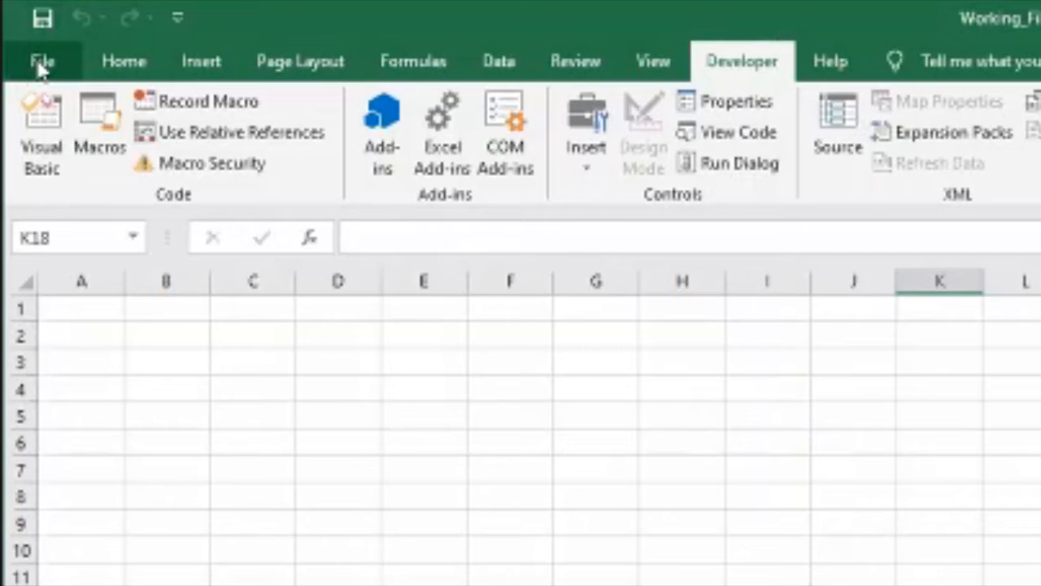
{"action": "left_click", "coordinate": [40, 67]}
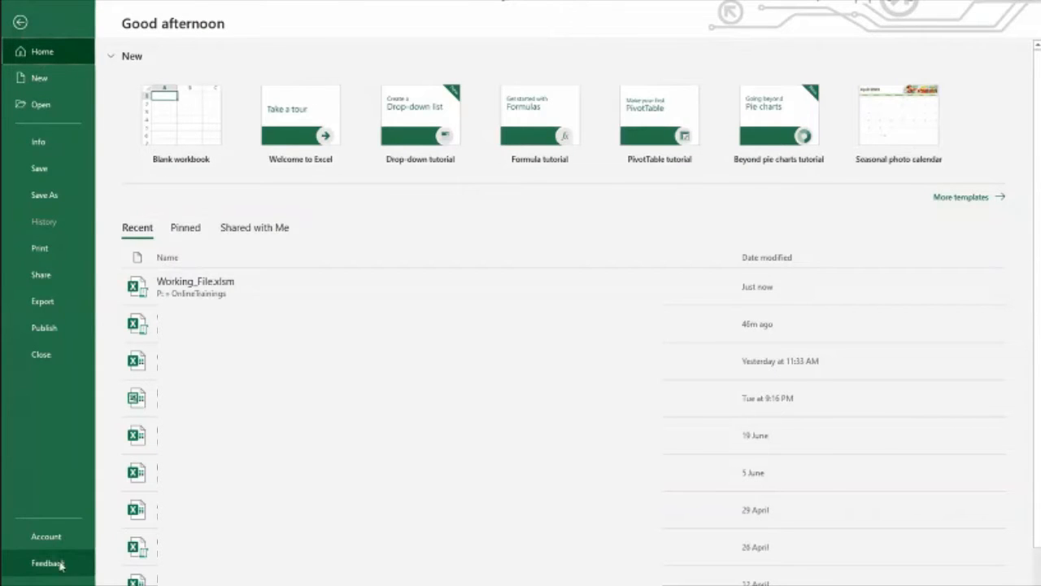
{"action": "left_click", "coordinate": [43, 583]}
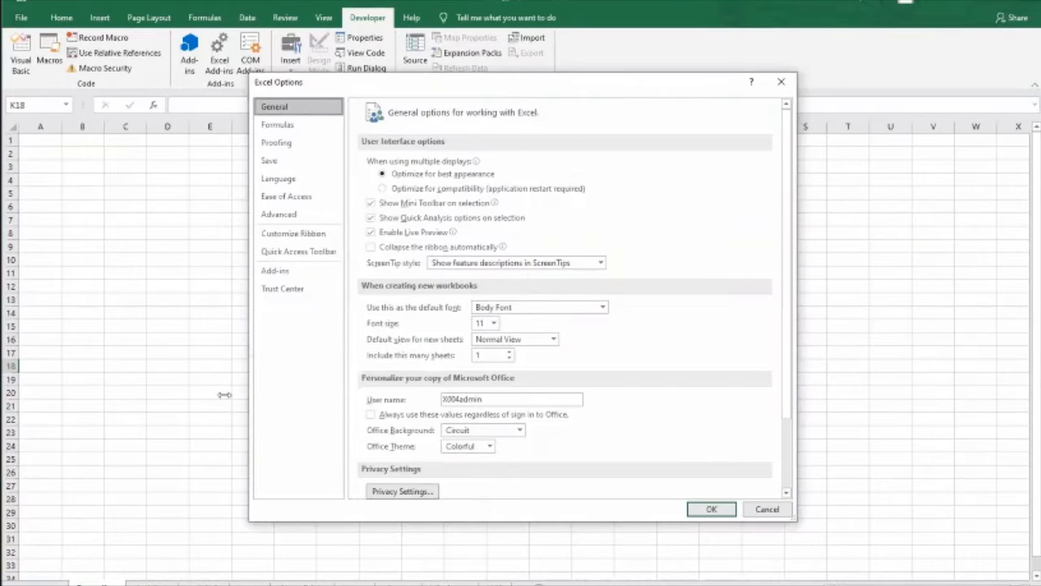
{"action": "left_click", "coordinate": [307, 236]}
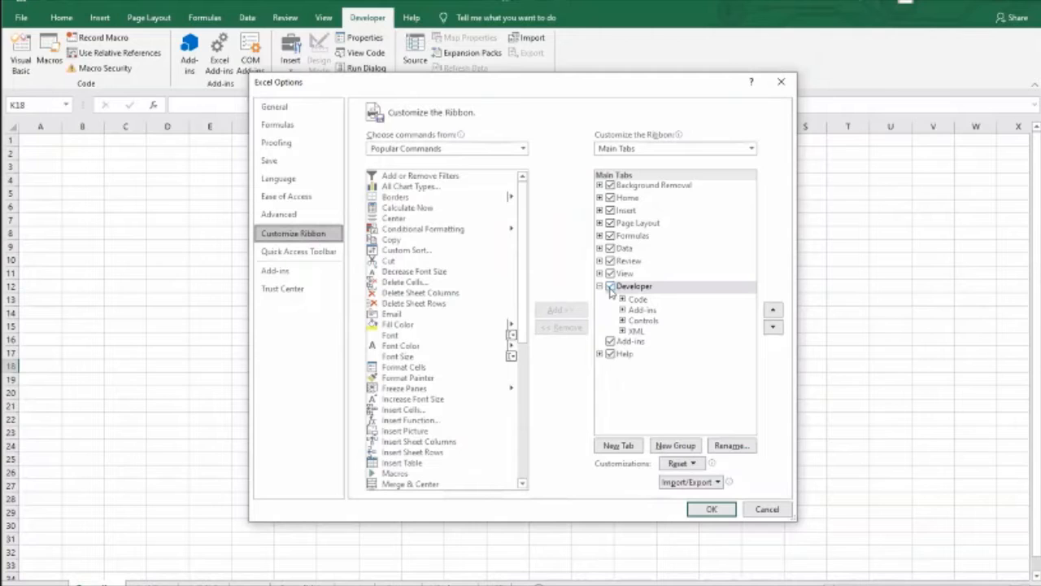
{"action": "left_click", "coordinate": [767, 510]}
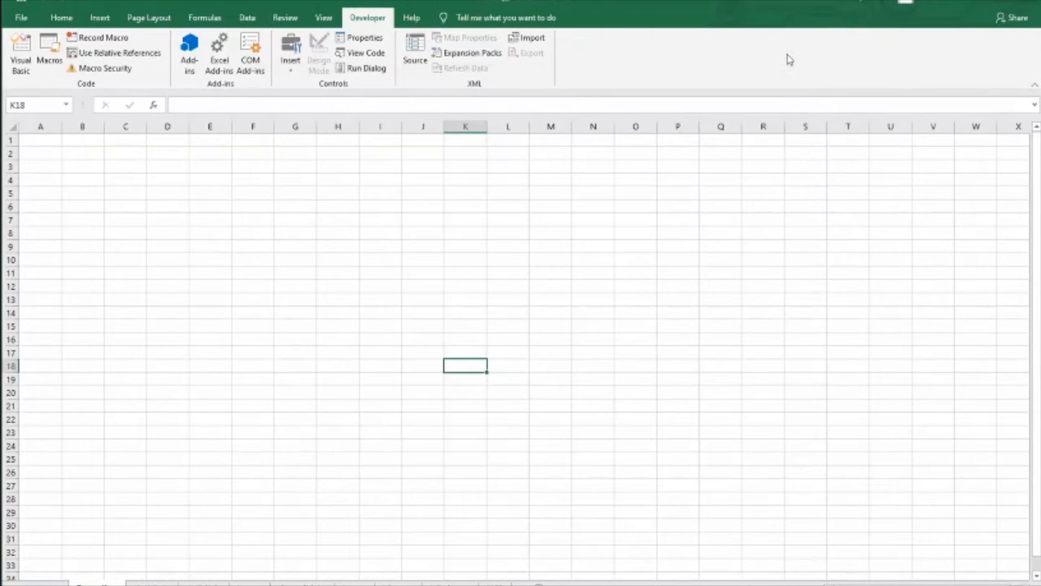
Step: Reopen the ribbon customization options directly from the ribbon, review the Developer entry under Main Tabs, and cancel
{"action": "right_click", "coordinate": [788, 58]}
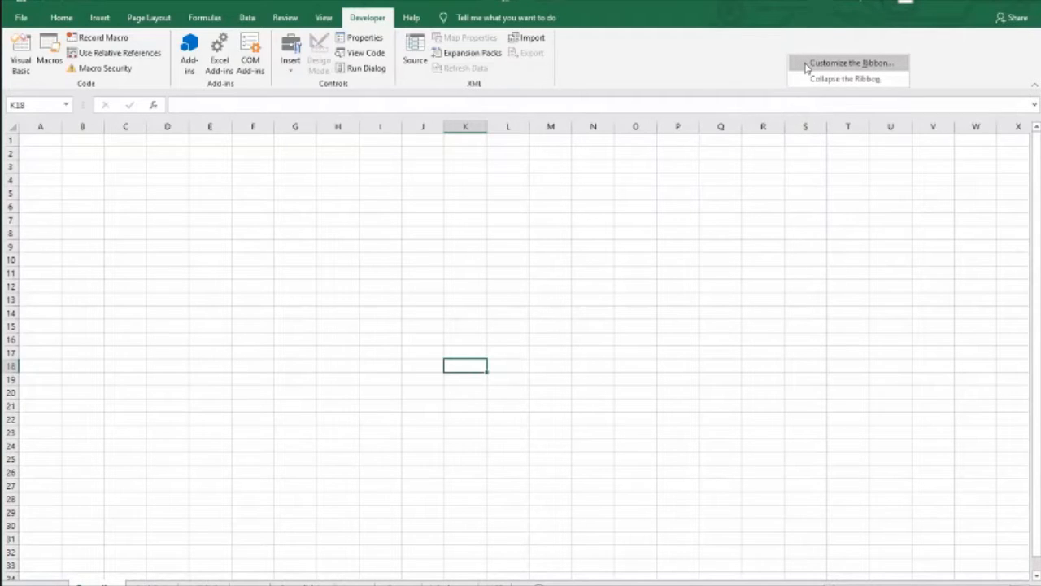
{"action": "left_click", "coordinate": [850, 63]}
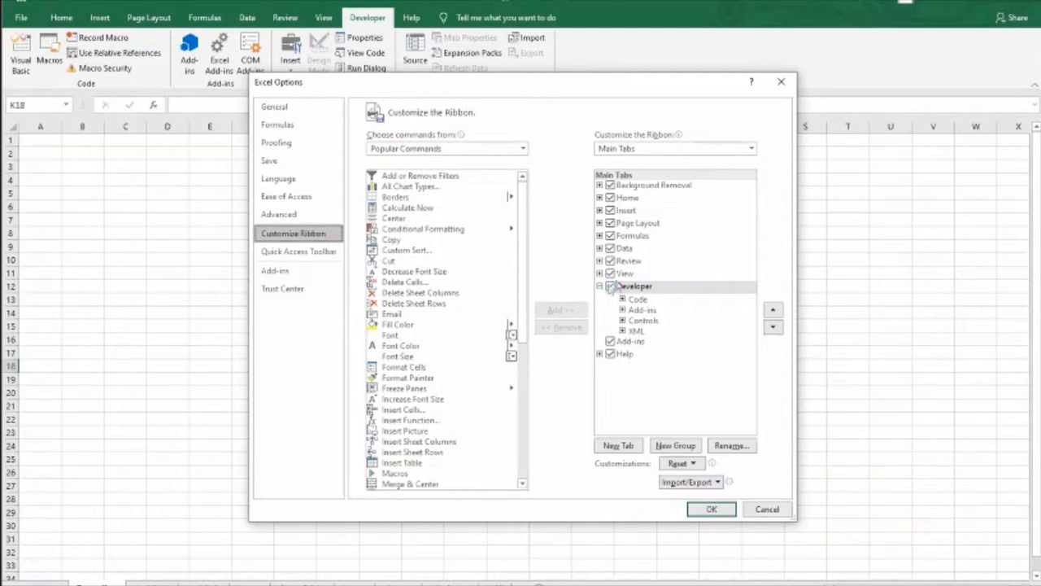
{"action": "left_click", "coordinate": [768, 510]}
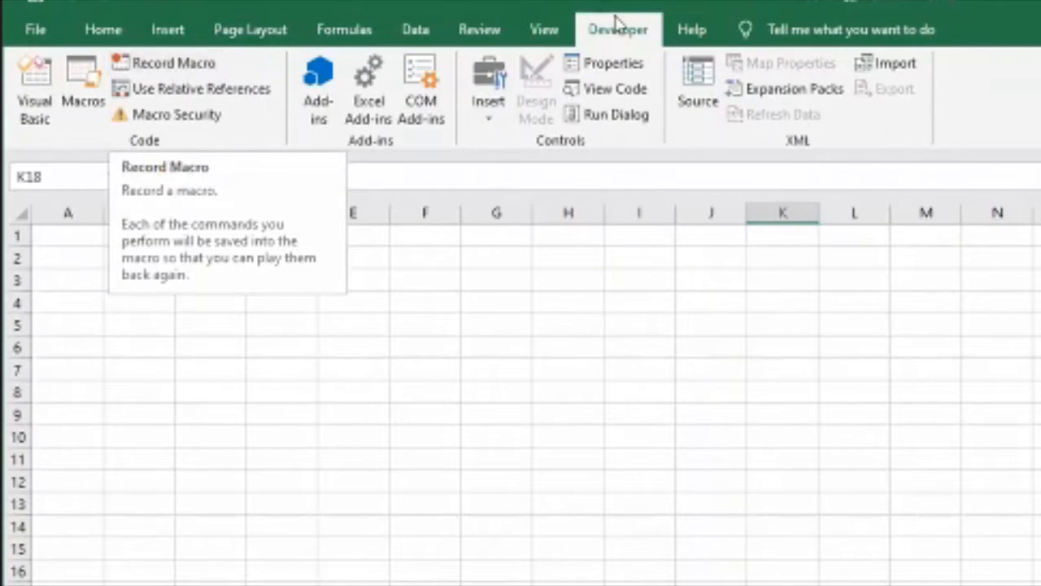
Step: Start recording a macro named my_first_macro, stored in This Workbook
{"action": "left_click", "coordinate": [548, 30]}
{"action": "left_click", "coordinate": [614, 37]}
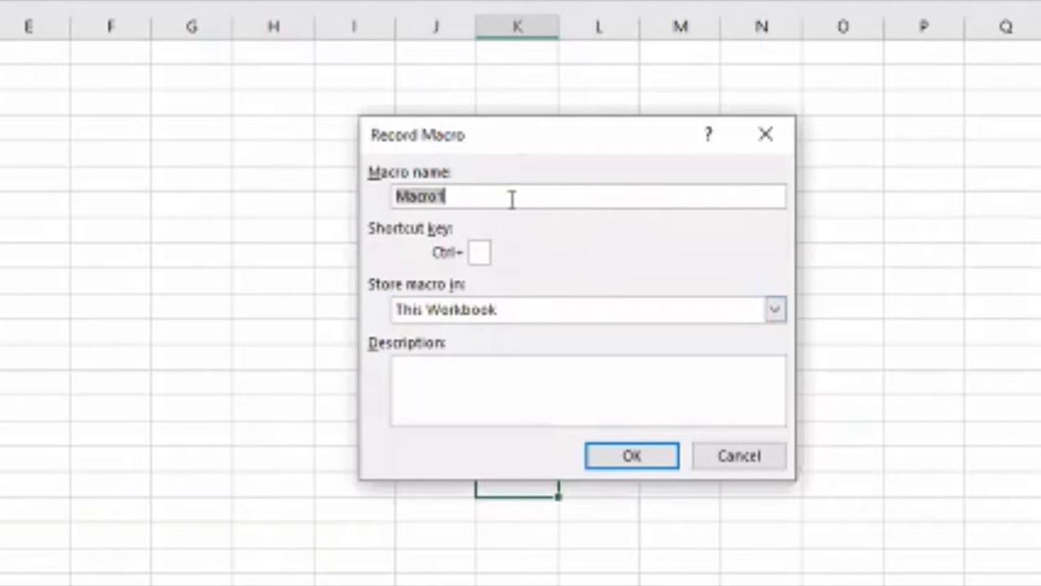
{"action": "left_click", "coordinate": [511, 198]}
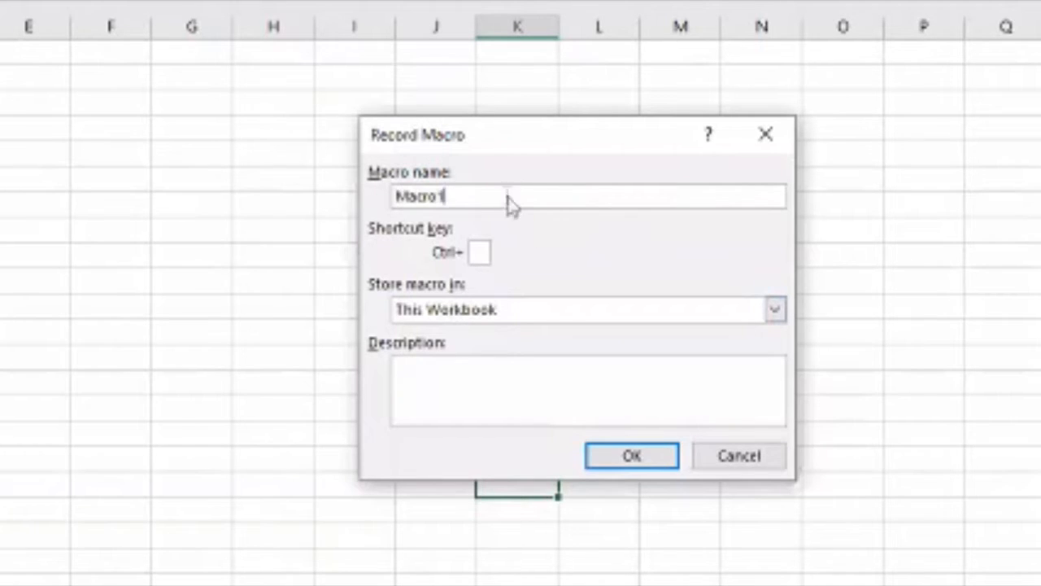
{"action": "left_click_drag", "start_coordinate": [481, 199], "coordinate": [365, 198]}
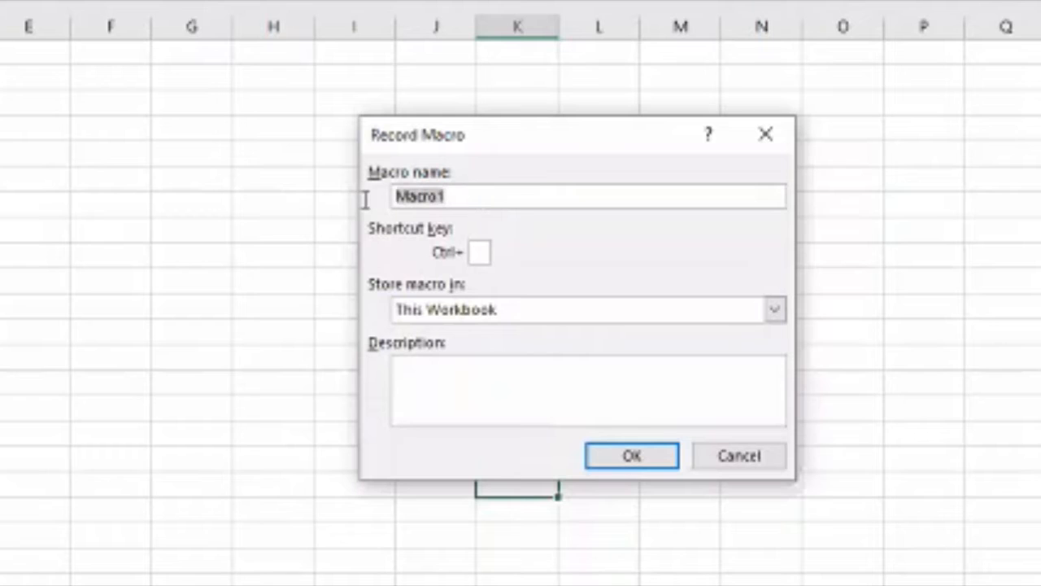
{"action": "type", "text": "my_firs"}
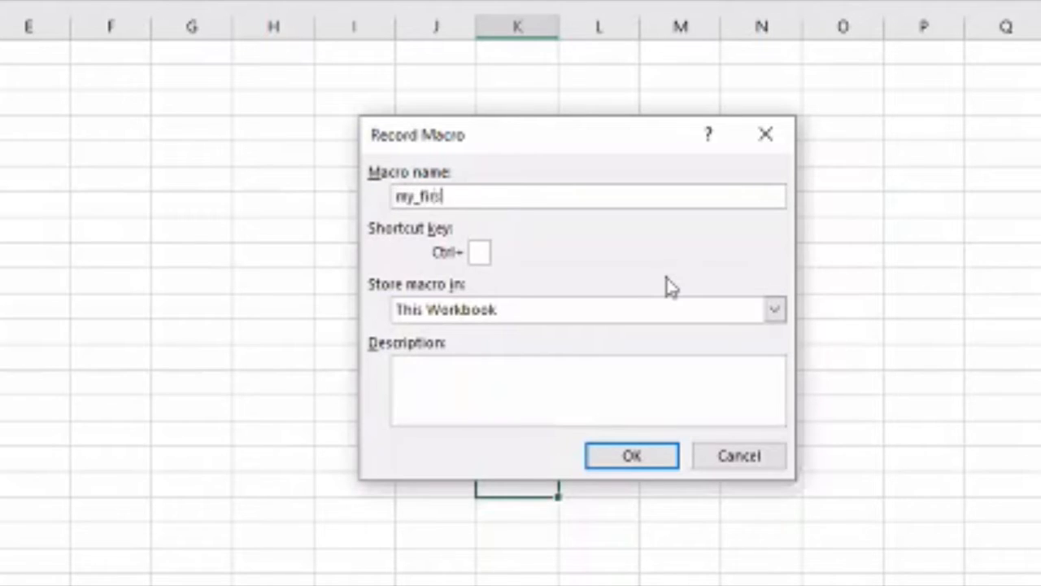
{"action": "type", "text": "t_macro"}
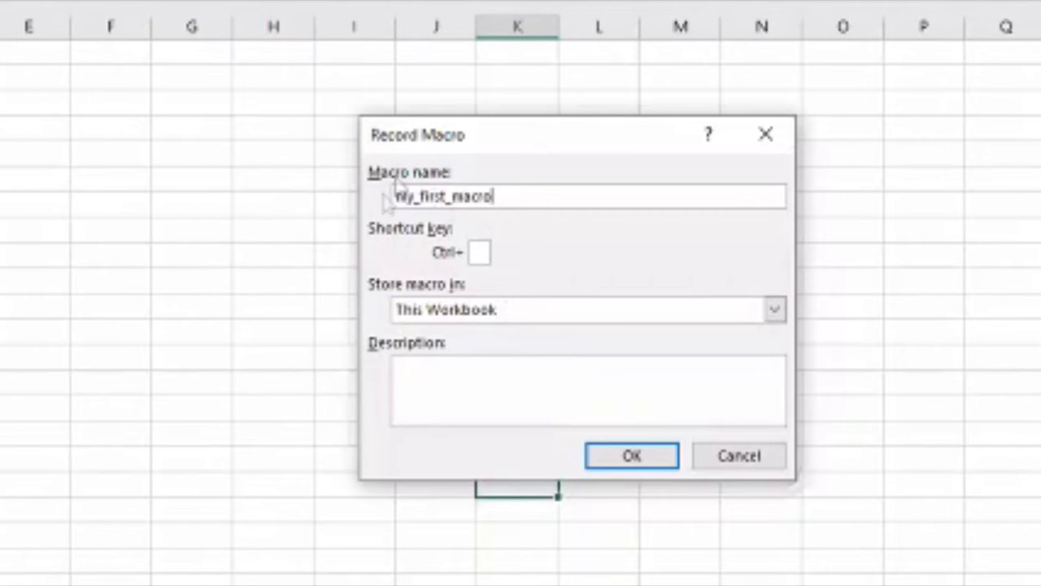
{"action": "left_click", "coordinate": [633, 457]}
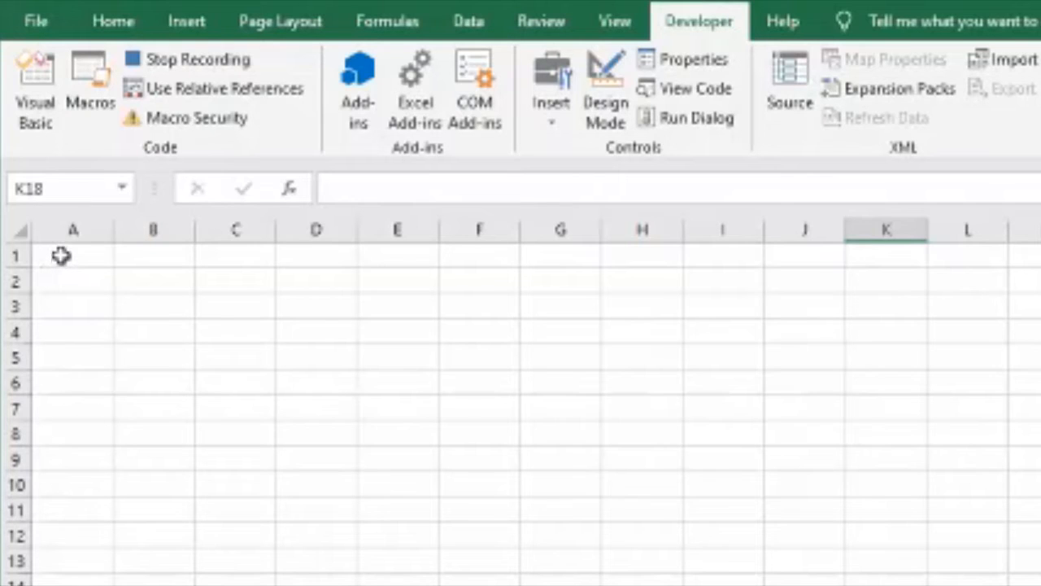
Step: Enter Mon, Tue, Wed and Thu in cells A1 to A4 and stop the macro recording
{"action": "left_click", "coordinate": [61, 255]}
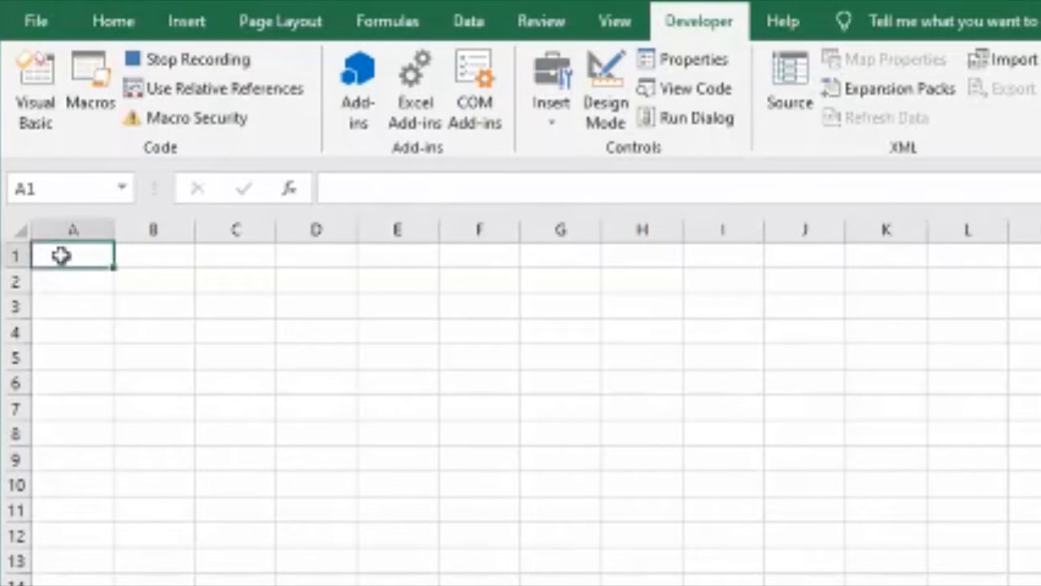
{"action": "type", "text": "Mon"}
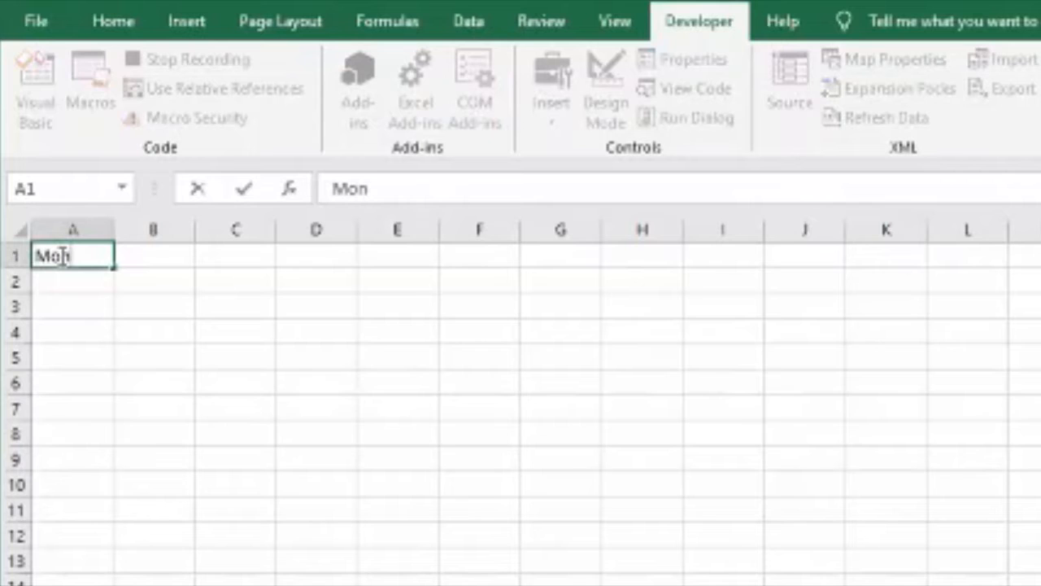
{"action": "left_click", "coordinate": [78, 286]}
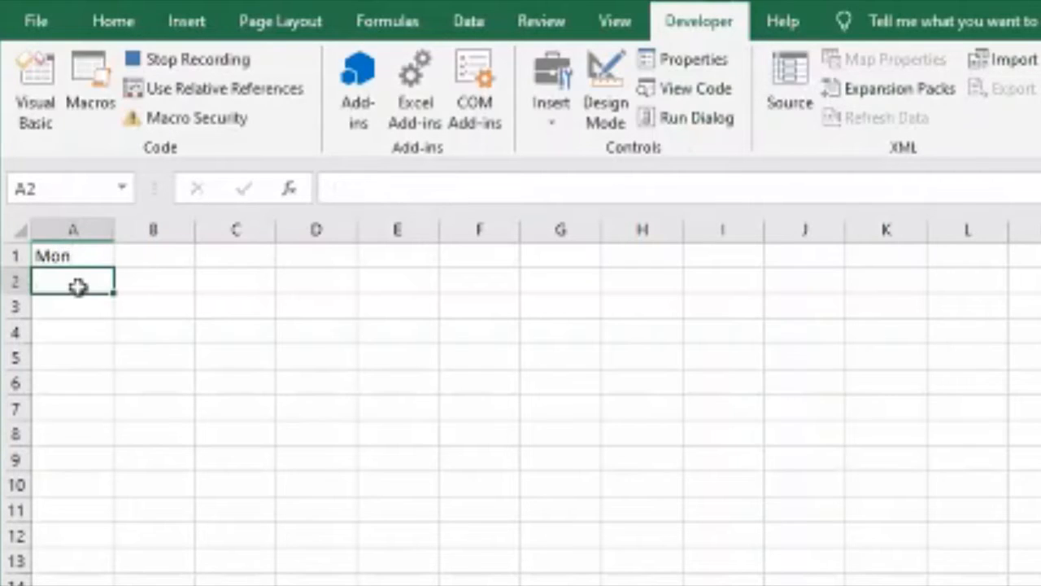
{"action": "type", "text": "Tue"}
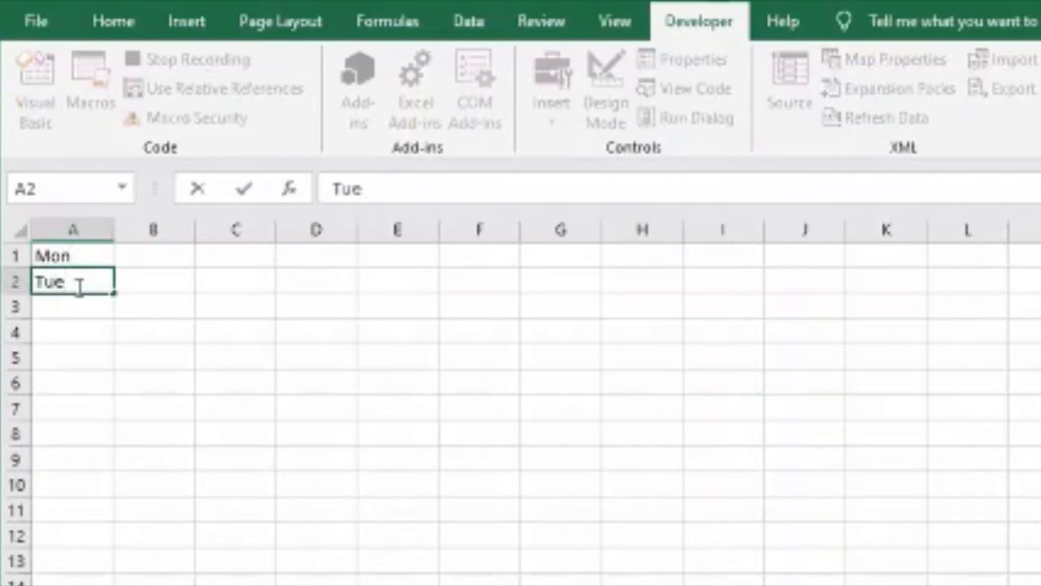
{"action": "left_click", "coordinate": [78, 303]}
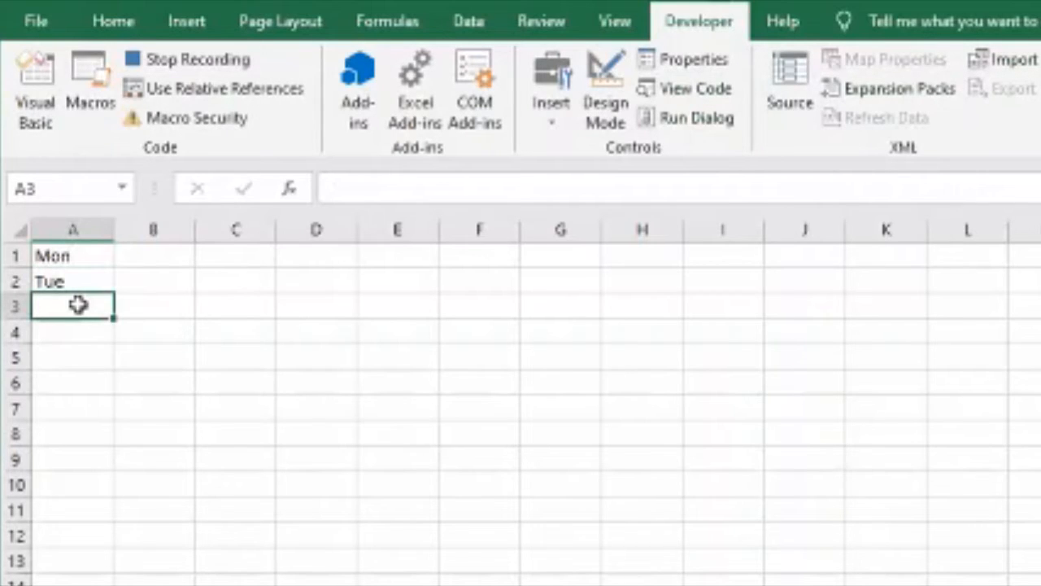
{"action": "type", "text": "A"}
{"action": "key", "text": "BackSpace"}
{"action": "type", "text": "Wed"}
{"action": "left_click", "coordinate": [76, 330]}
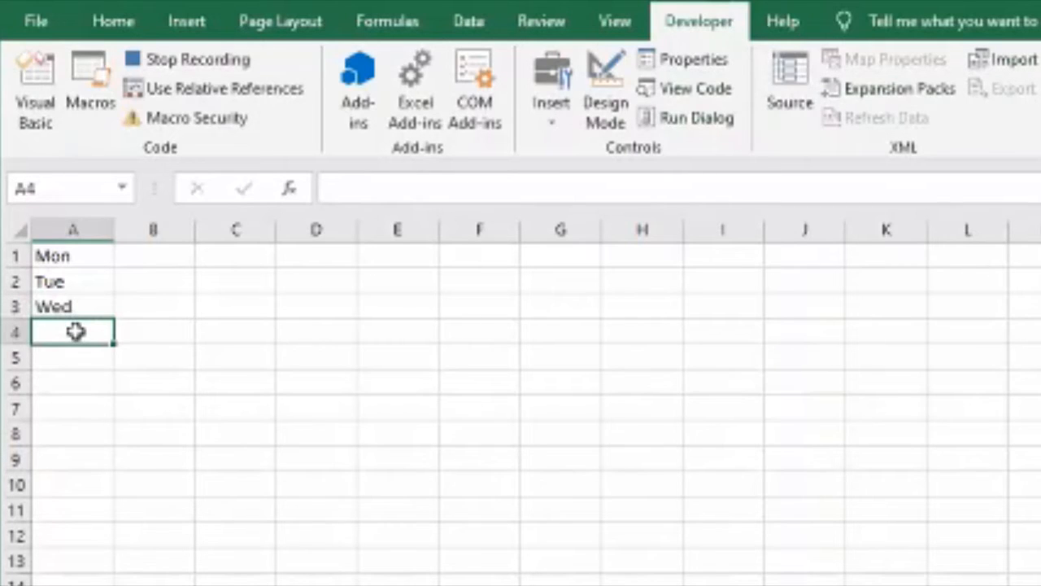
{"action": "type", "text": "Thue"}
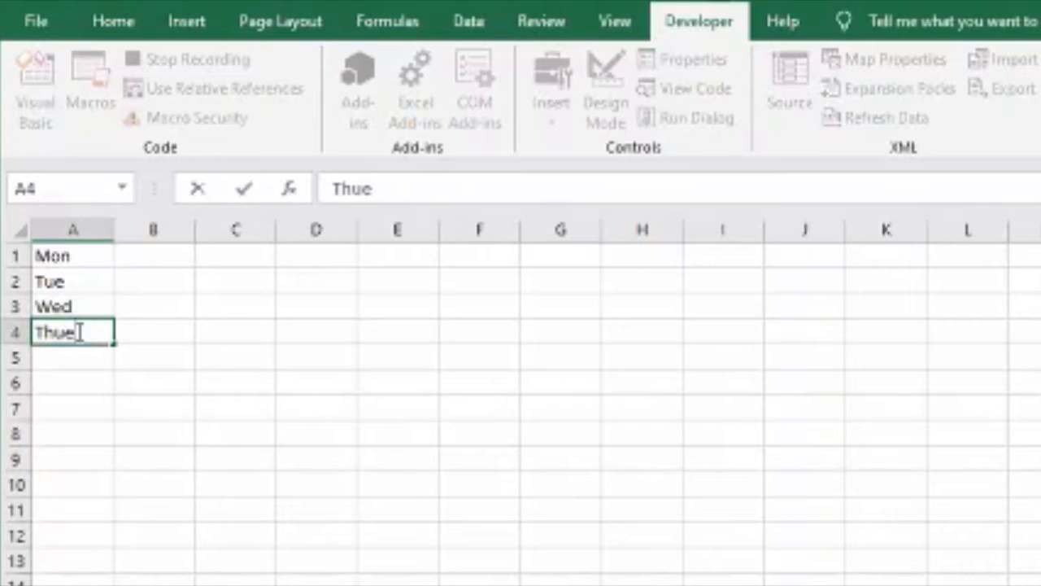
{"action": "key", "text": "BackSpace"}
{"action": "left_click", "coordinate": [58, 356]}
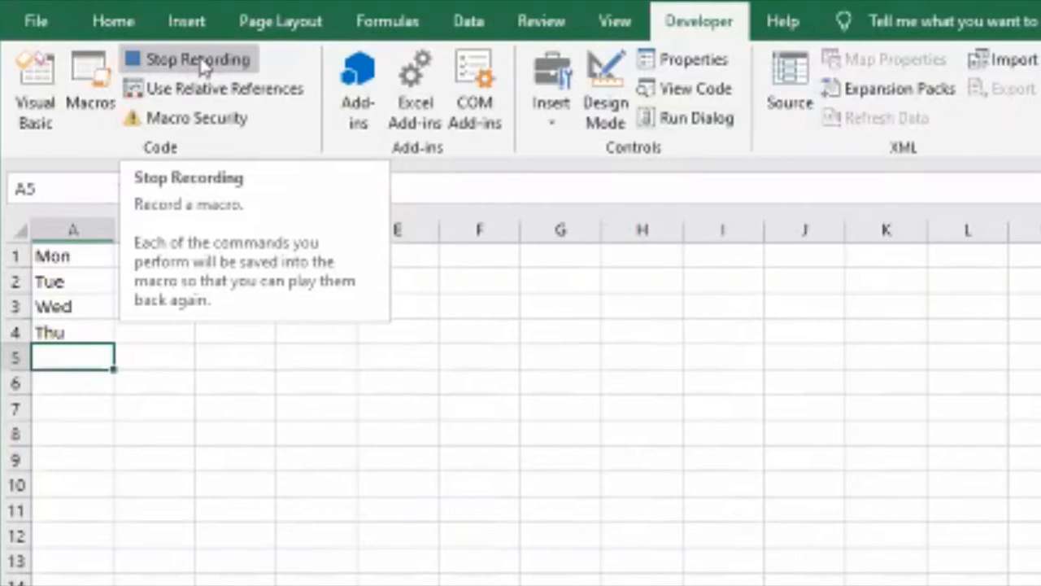
{"action": "left_click", "coordinate": [200, 61]}
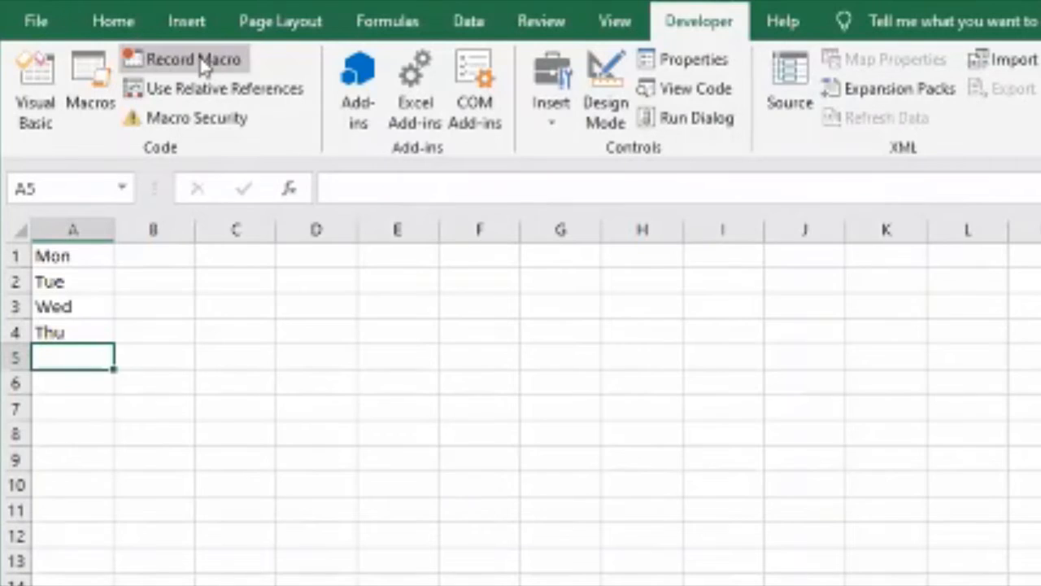
{"action": "left_click", "coordinate": [379, 436]}
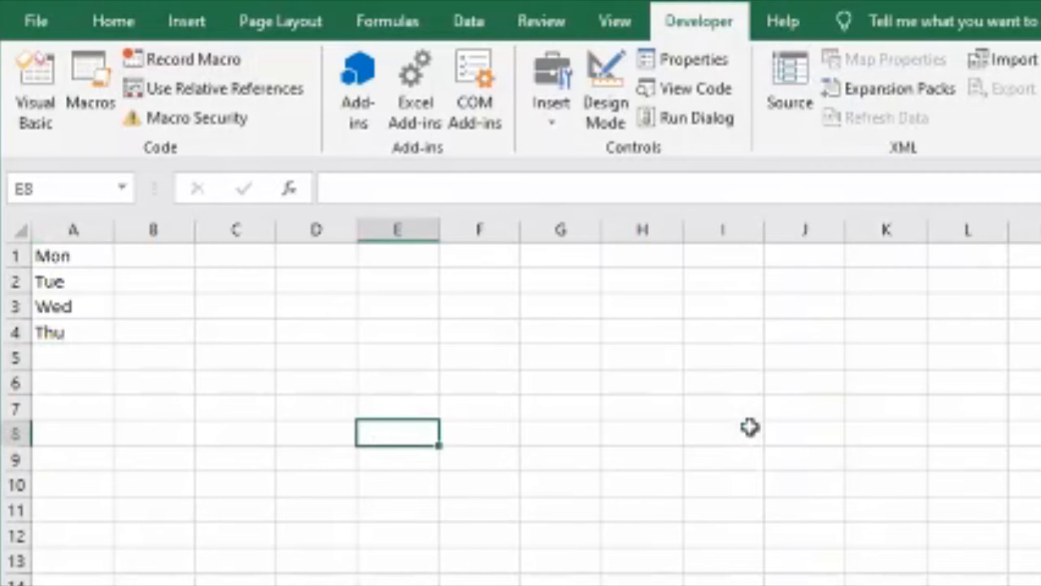
{"action": "left_click", "coordinate": [218, 254]}
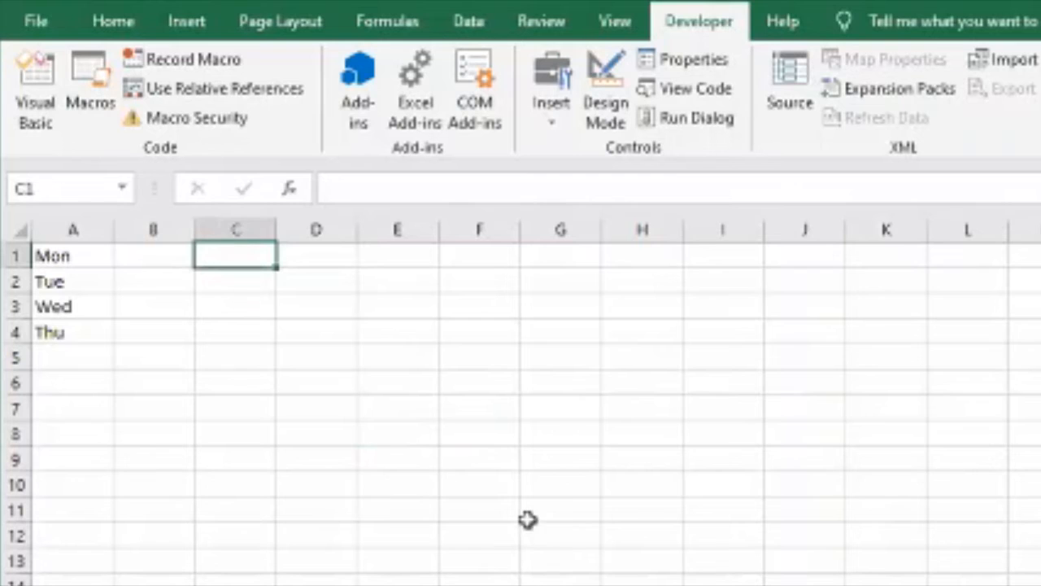
{"action": "left_click", "coordinate": [389, 486]}
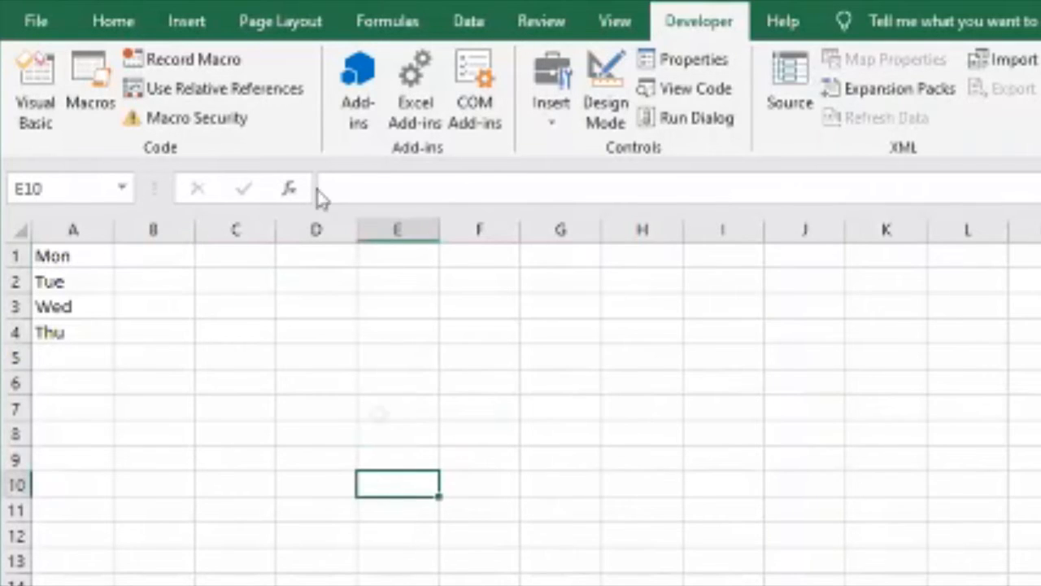
Step: Start recording a second macro, keeping the default name Macro2 and storing it in This Workbook
{"action": "left_click", "coordinate": [193, 71]}
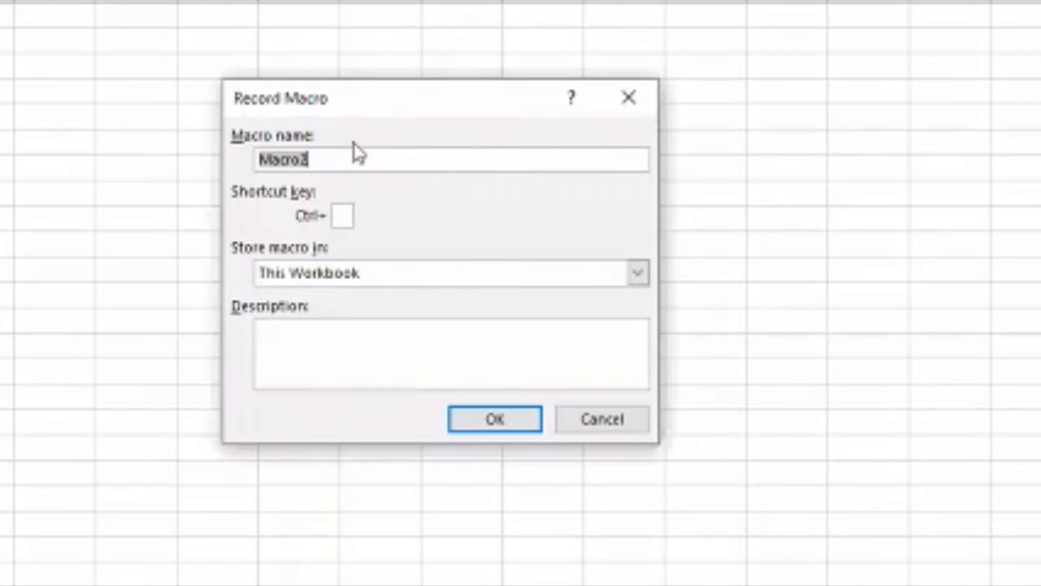
{"action": "left_click", "coordinate": [337, 160]}
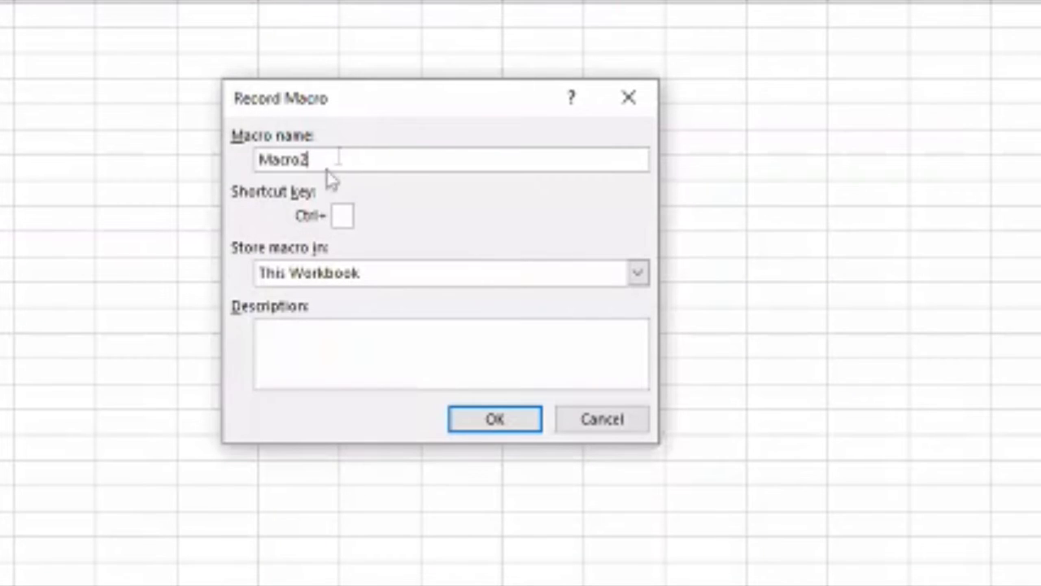
{"action": "left_click_drag", "start_coordinate": [321, 163], "coordinate": [228, 163]}
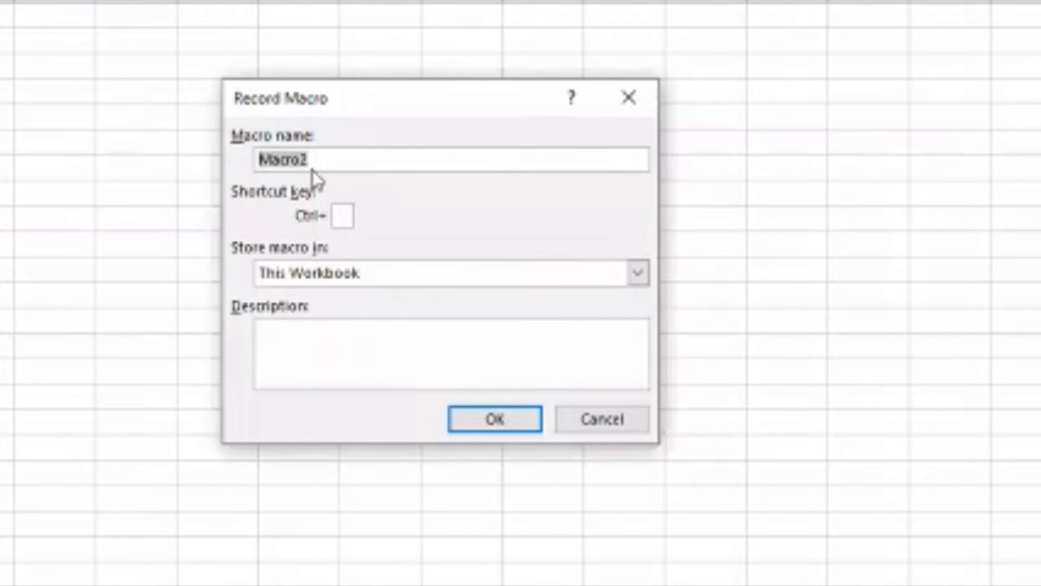
{"action": "left_click", "coordinate": [367, 155]}
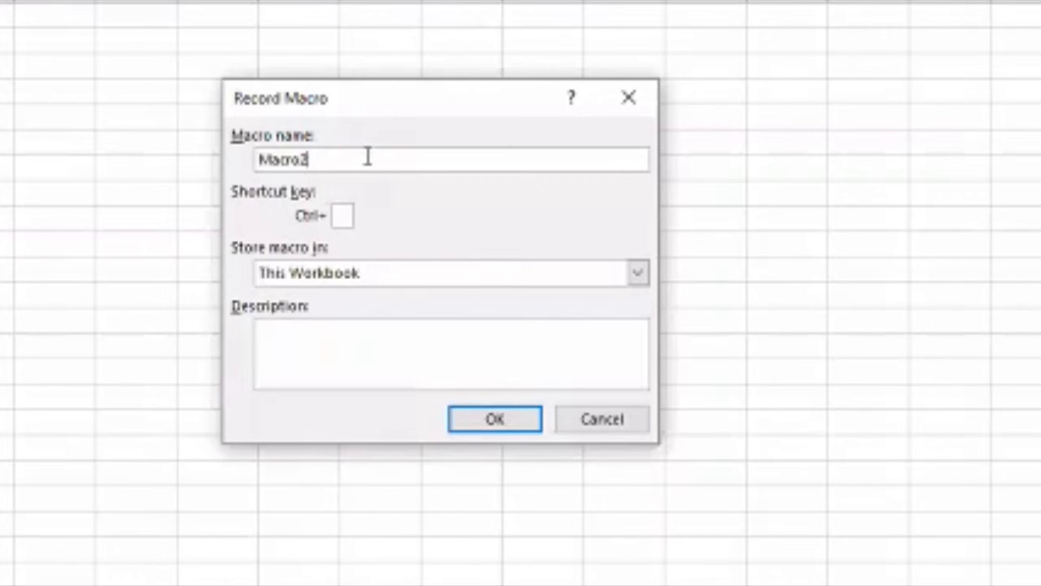
{"action": "left_click", "coordinate": [495, 431]}
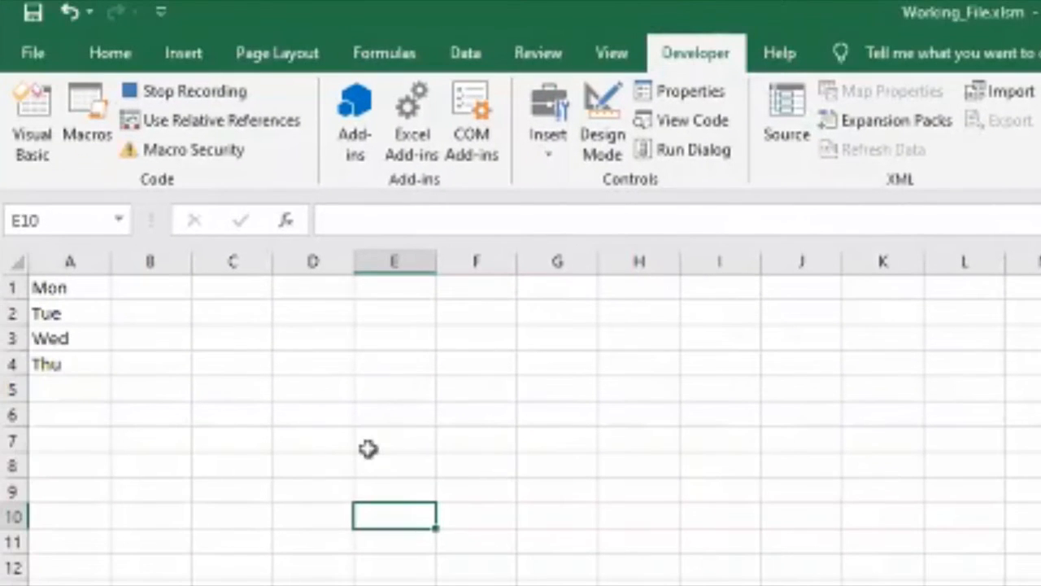
Step: Enter 1, 2, 3 and 4 in cells D1 to D4 and stop the macro recording
{"action": "left_click", "coordinate": [310, 289]}
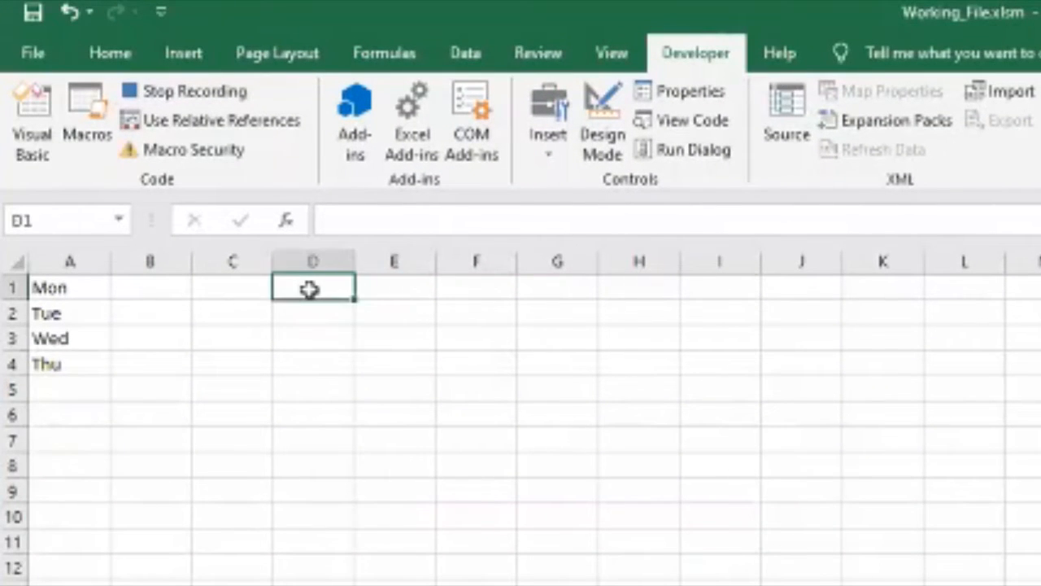
{"action": "type", "text": "1"}
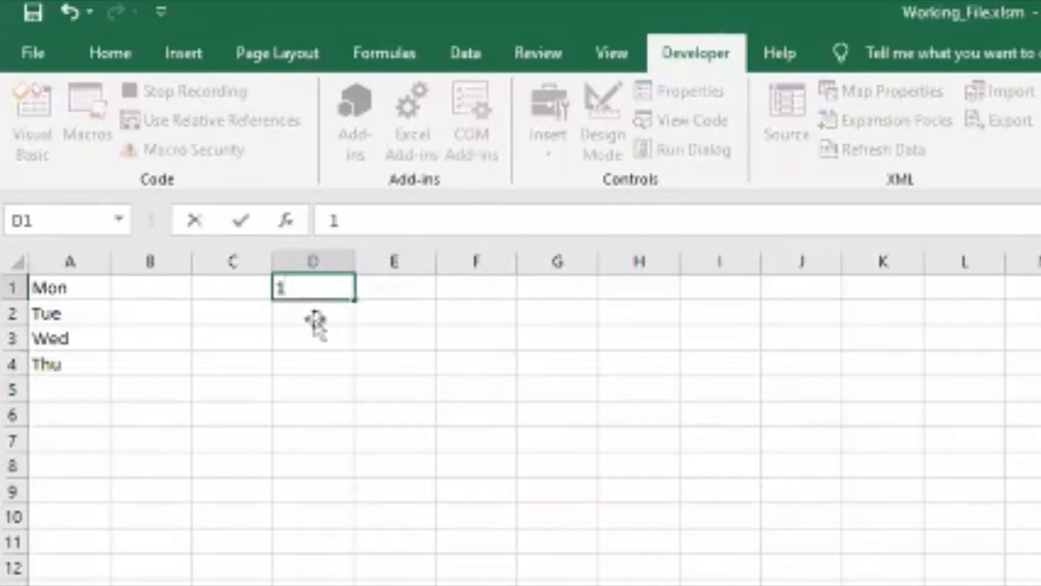
{"action": "key", "text": "Return"}
{"action": "type", "text": "2"}
{"action": "key", "text": "Return"}
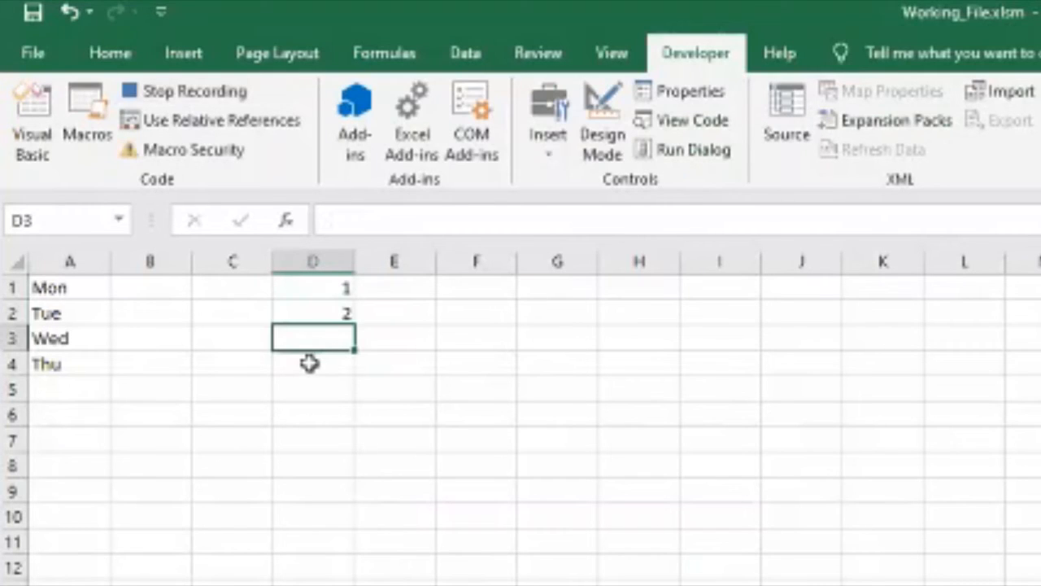
{"action": "type", "text": "3"}
{"action": "key", "text": "Return"}
{"action": "type", "text": "4"}
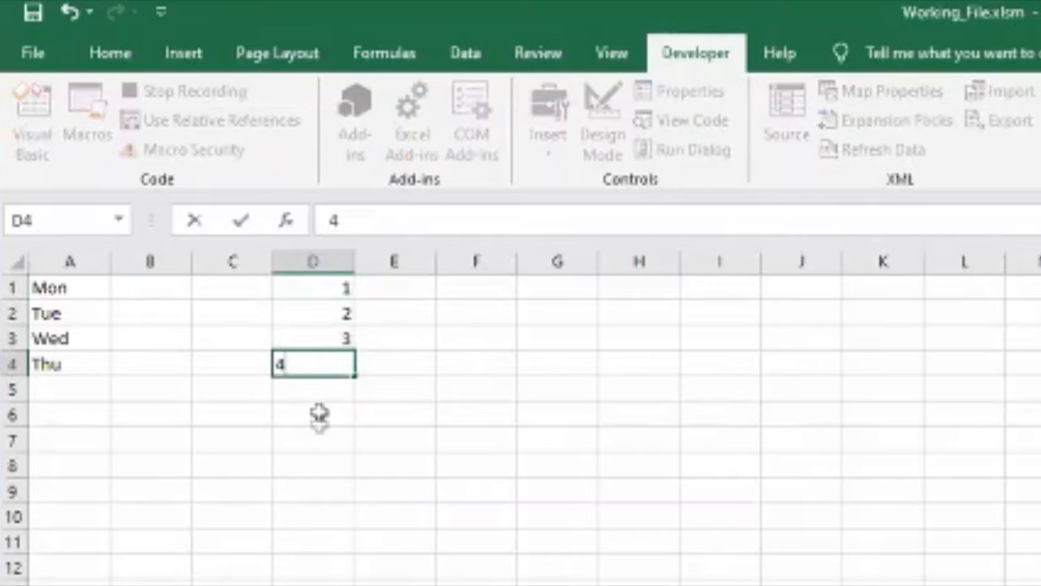
{"action": "left_click", "coordinate": [317, 388]}
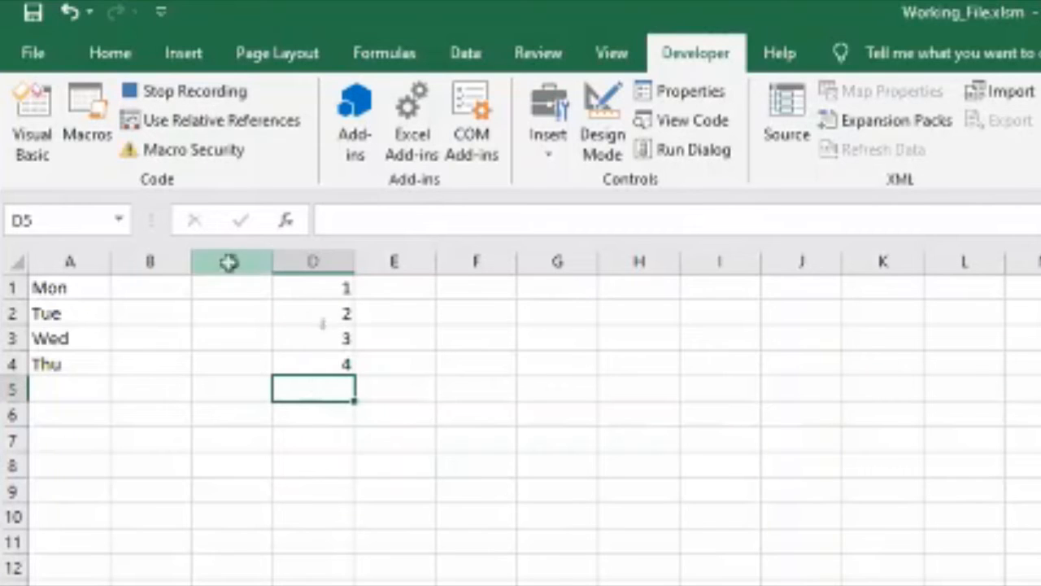
{"action": "left_click", "coordinate": [192, 93]}
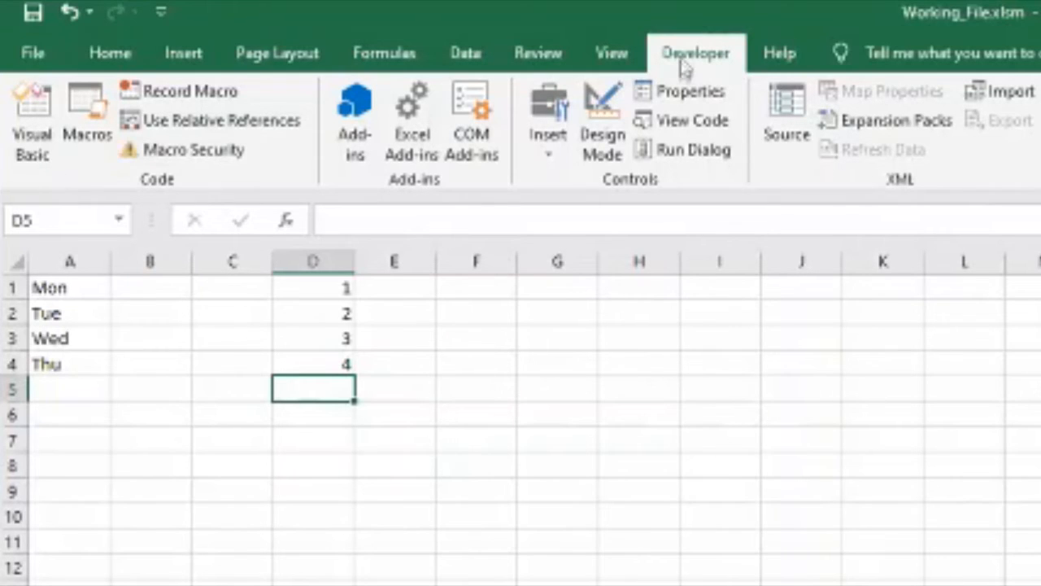
{"action": "left_click", "coordinate": [26, 131]}
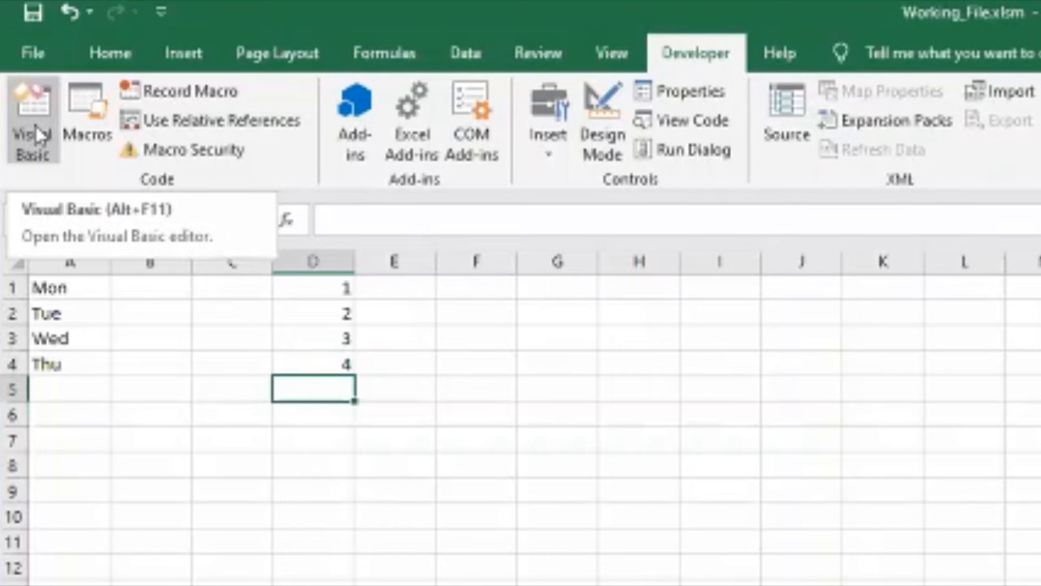
{"action": "left_click", "coordinate": [31, 122]}
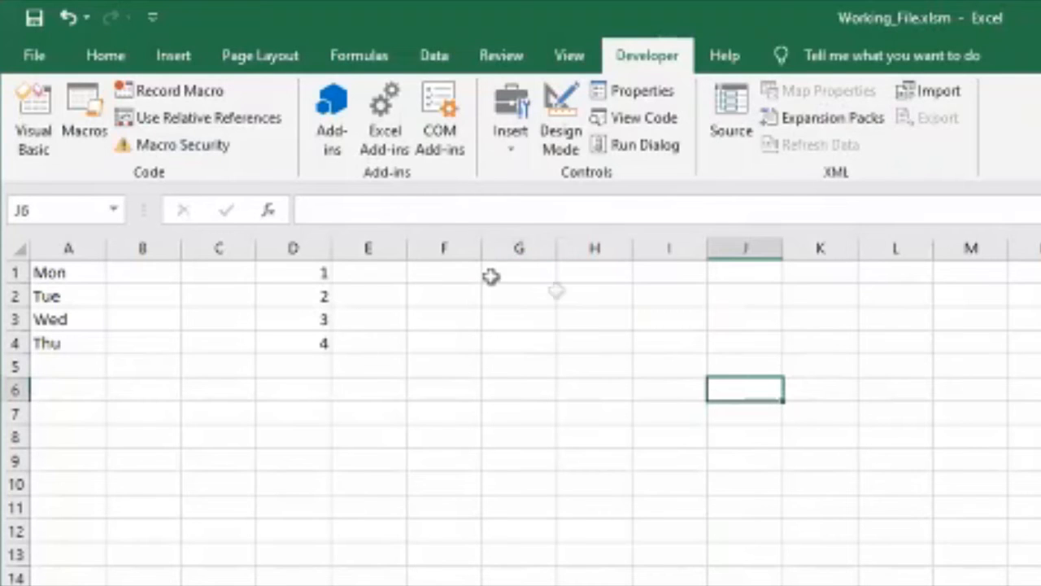
Step: Draw a form-control button over about H4:K7, assign my_first_macro to it and deselect it
{"action": "left_click", "coordinate": [510, 154]}
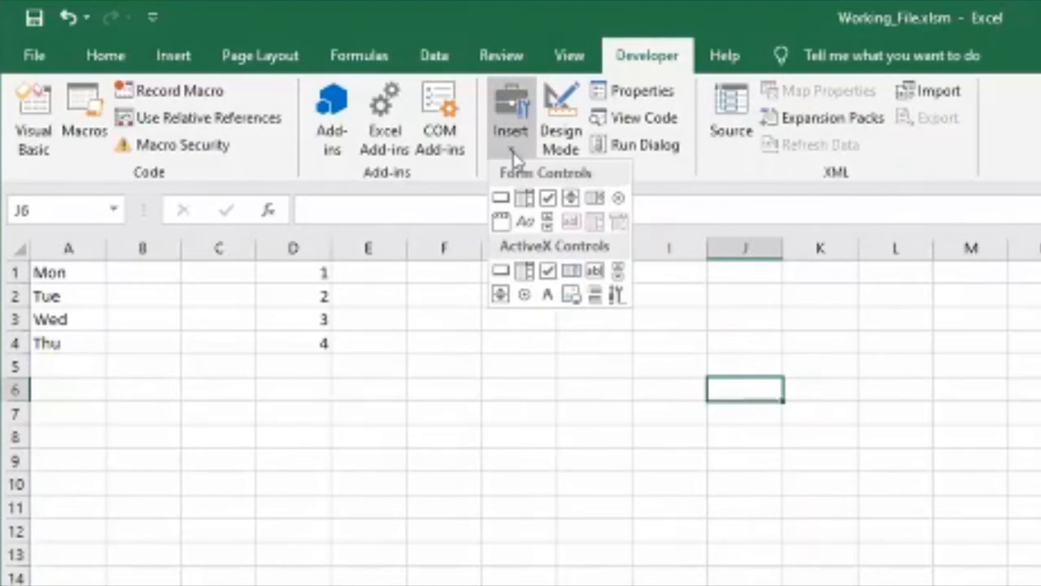
{"action": "left_click", "coordinate": [501, 202]}
{"action": "left_click_drag", "start_coordinate": [565, 325], "coordinate": [856, 418]}
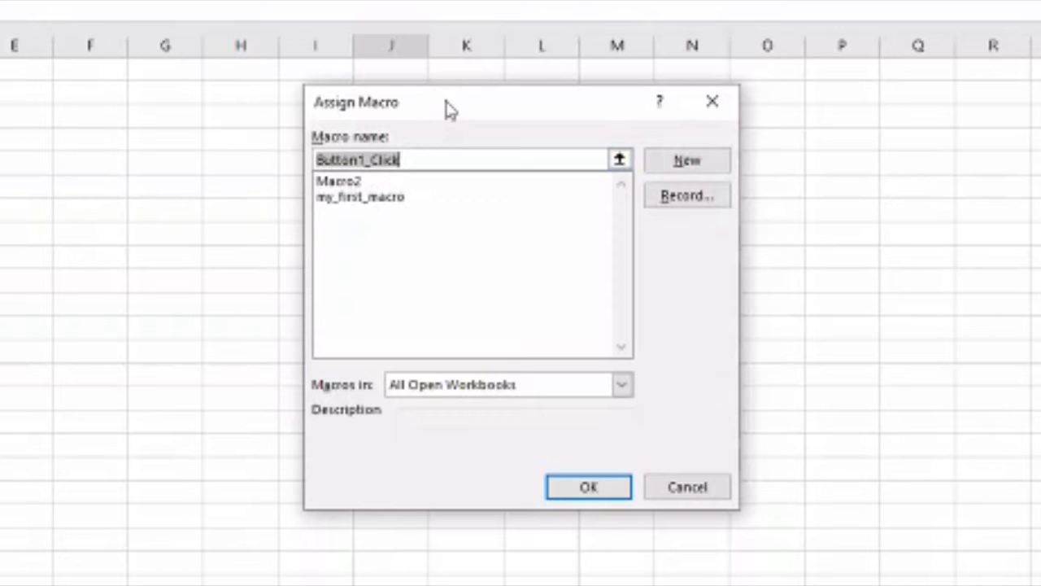
{"action": "left_click_drag", "start_coordinate": [445, 102], "coordinate": [617, 101]}
{"action": "left_click", "coordinate": [535, 197]}
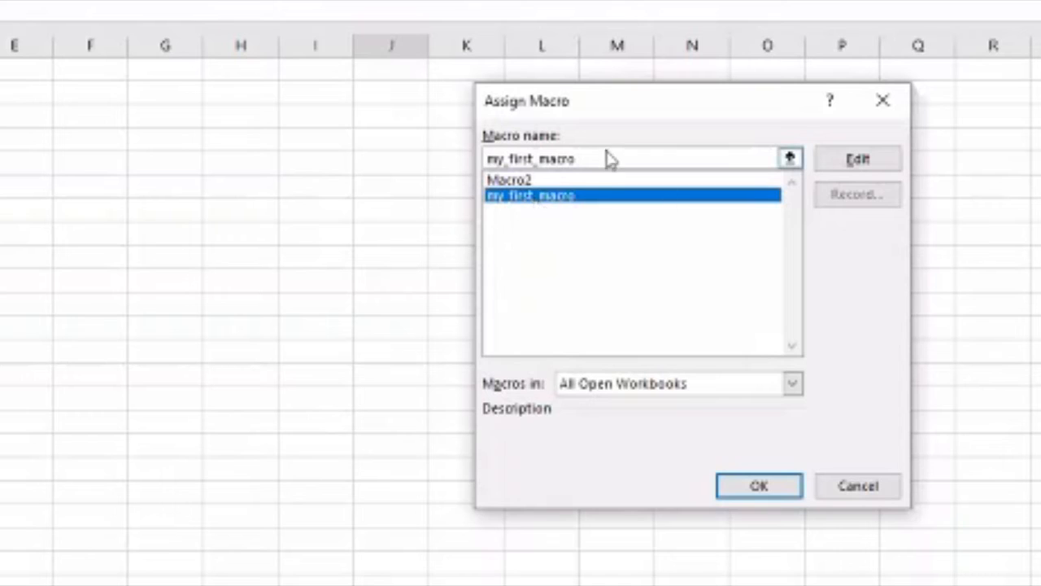
{"action": "left_click", "coordinate": [758, 493]}
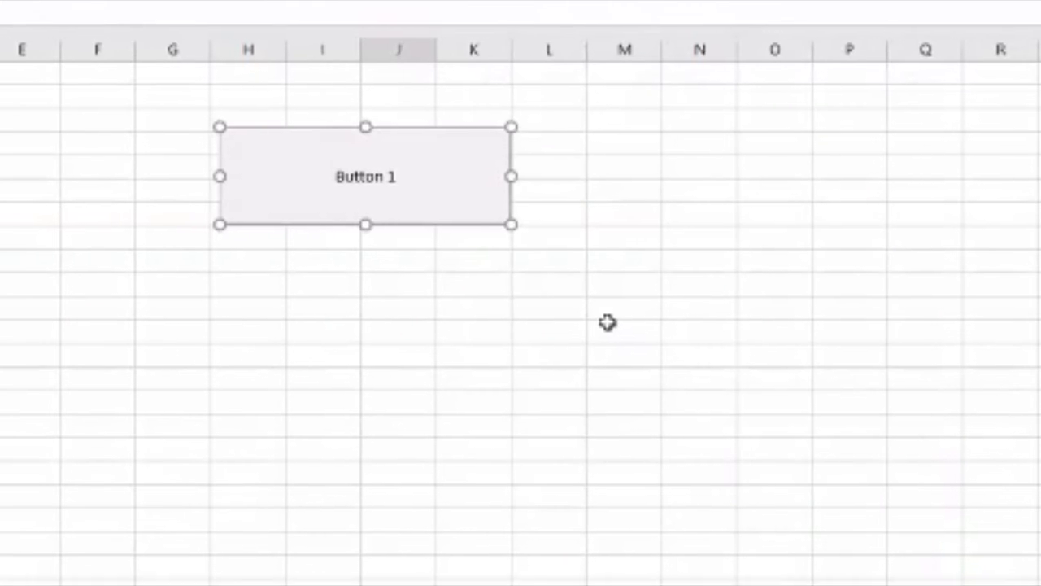
{"action": "left_click", "coordinate": [599, 319]}
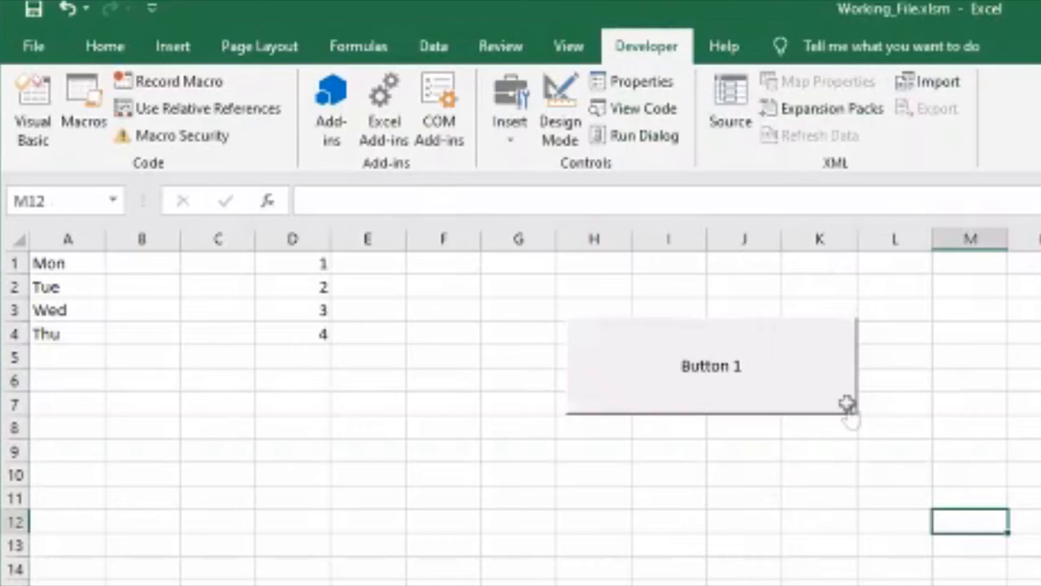
{"action": "left_click", "coordinate": [1012, 381]}
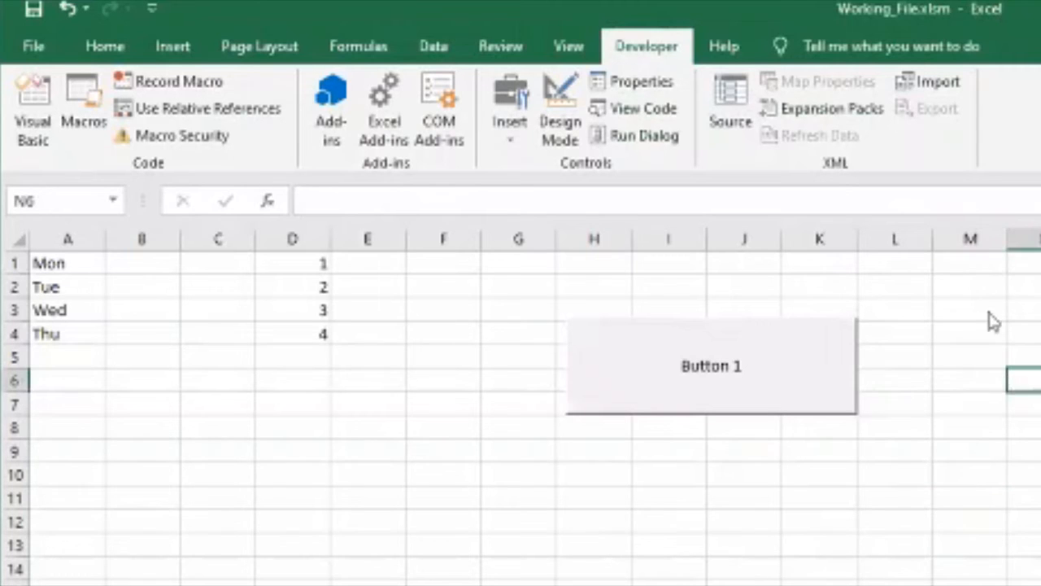
Step: Draw a second form-control button just below the first, over about H9:K12, and assign Macro2 to it
{"action": "left_click", "coordinate": [511, 145]}
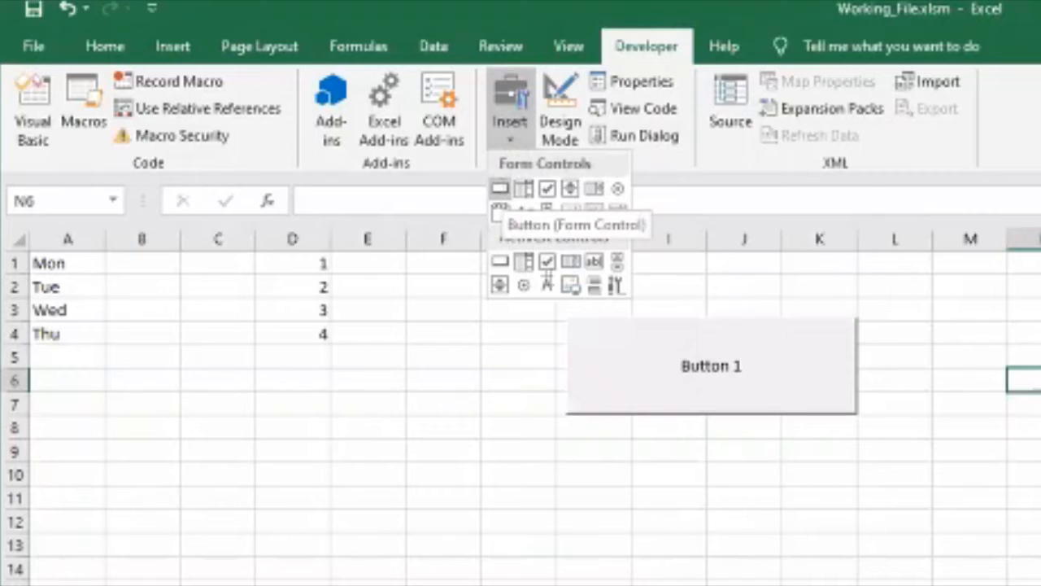
{"action": "left_click", "coordinate": [502, 190]}
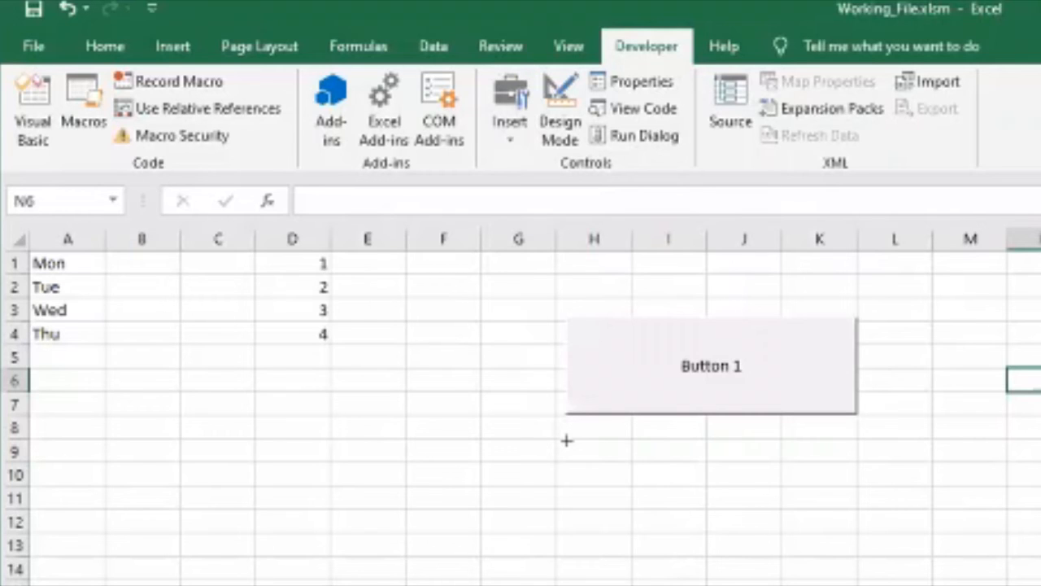
{"action": "mouse_move", "coordinate": [567, 441]}
{"action": "left_mouse_down"}
{"action": "mouse_move", "coordinate": [778, 550]}
{"action": "mouse_move", "coordinate": [853, 544]}
{"action": "mouse_move", "coordinate": [858, 533]}
{"action": "left_mouse_up"}
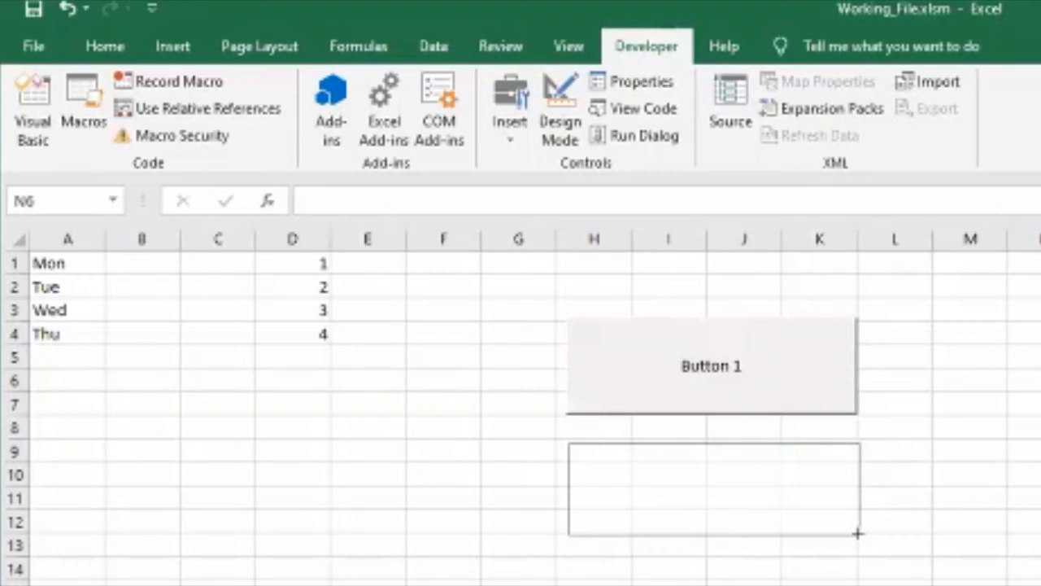
{"action": "left_click_drag", "start_coordinate": [859, 533], "coordinate": [858, 535]}
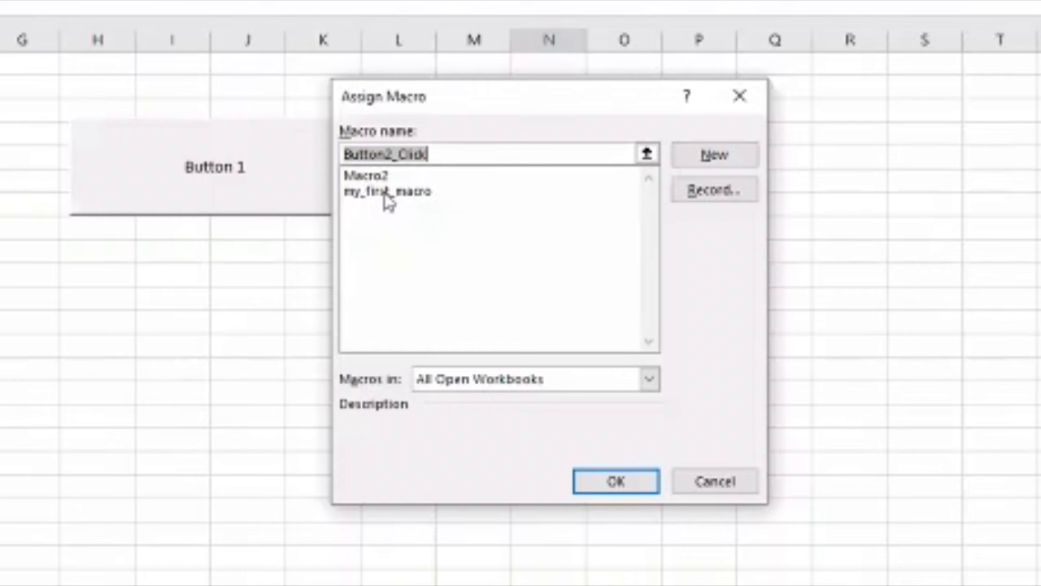
{"action": "left_click", "coordinate": [387, 192]}
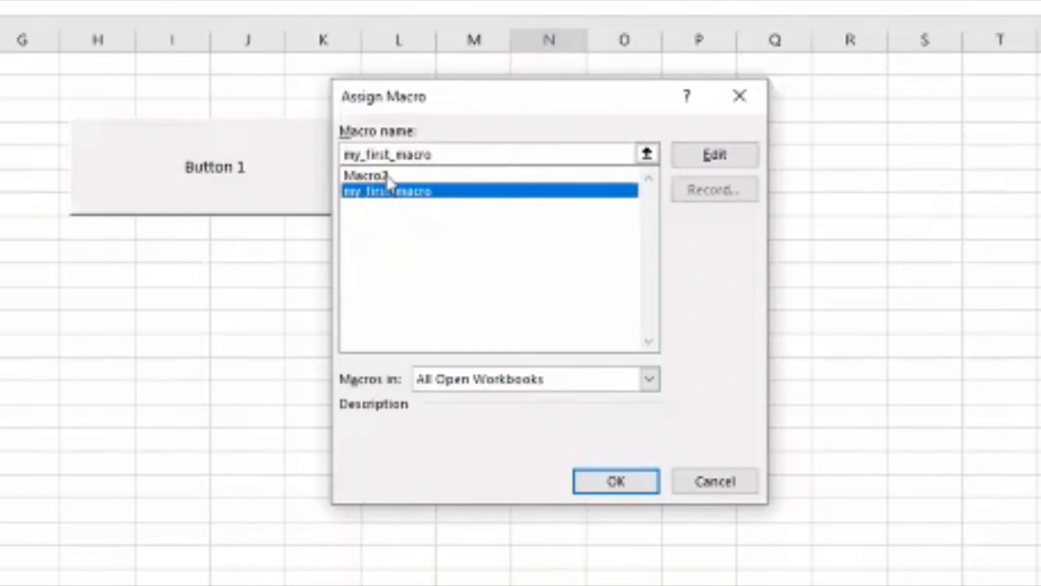
{"action": "left_click", "coordinate": [387, 176]}
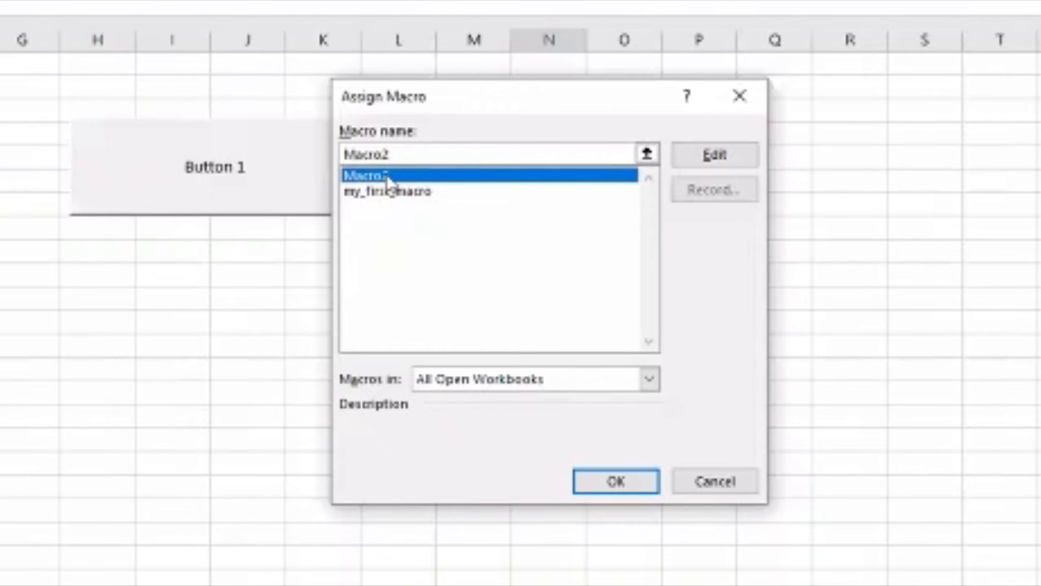
{"action": "left_click", "coordinate": [615, 483]}
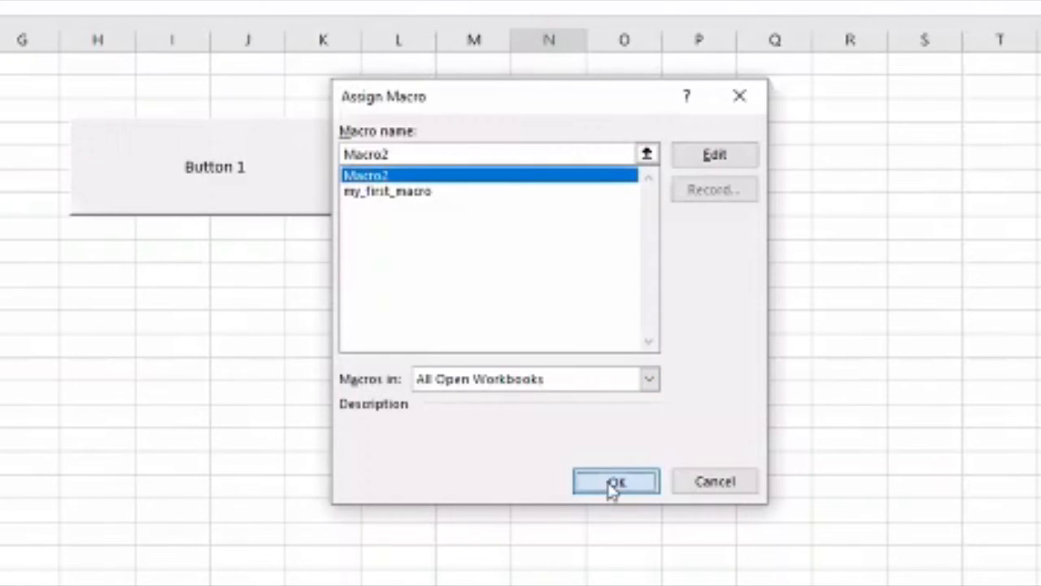
{"action": "left_click", "coordinate": [565, 343]}
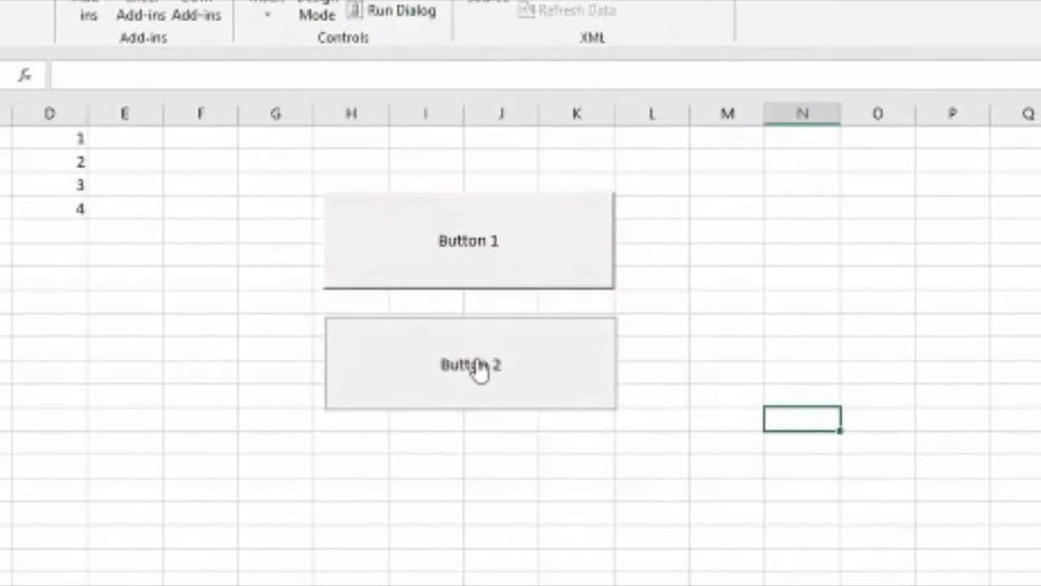
{"action": "left_click", "coordinate": [480, 368]}
{"action": "right_click", "coordinate": [483, 359]}
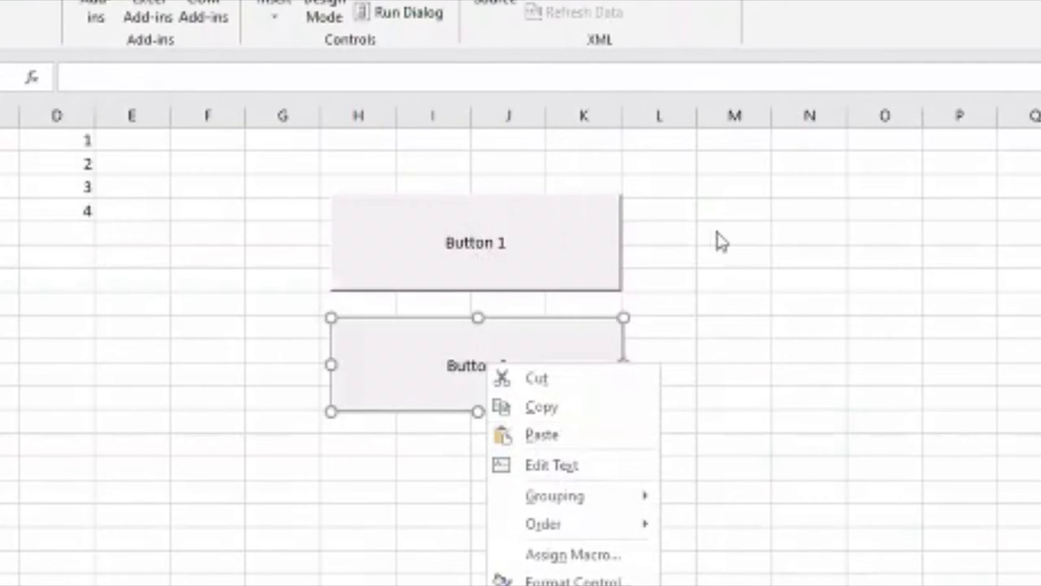
{"action": "left_click", "coordinate": [469, 235]}
{"action": "right_click", "coordinate": [472, 236]}
{"action": "left_click", "coordinate": [562, 340]}
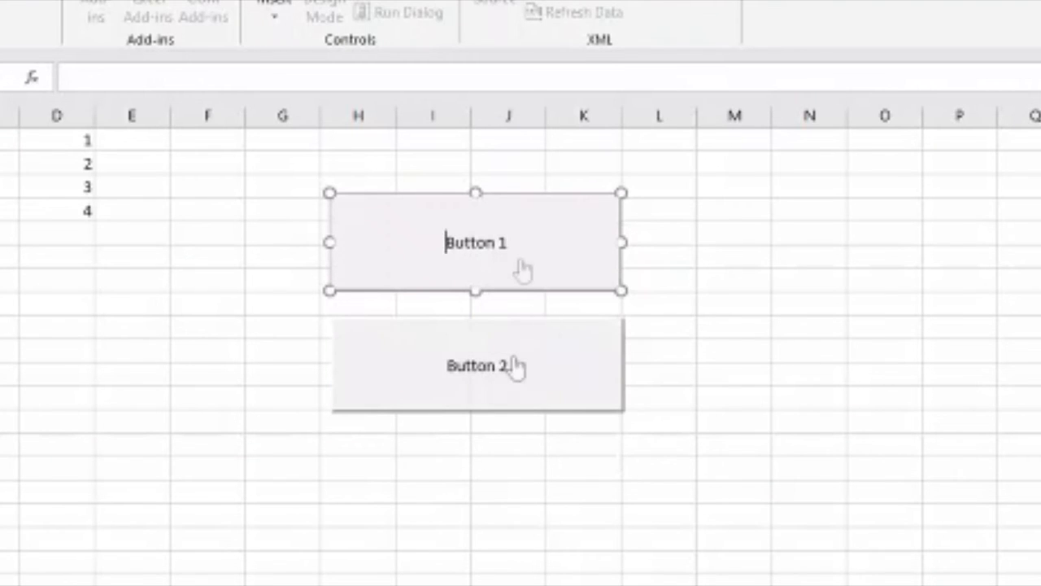
{"action": "key", "text": "Escape"}
{"action": "left_click", "coordinate": [740, 274]}
Step: Change the upper button's label to Click Me
{"action": "left_click", "coordinate": [489, 236]}
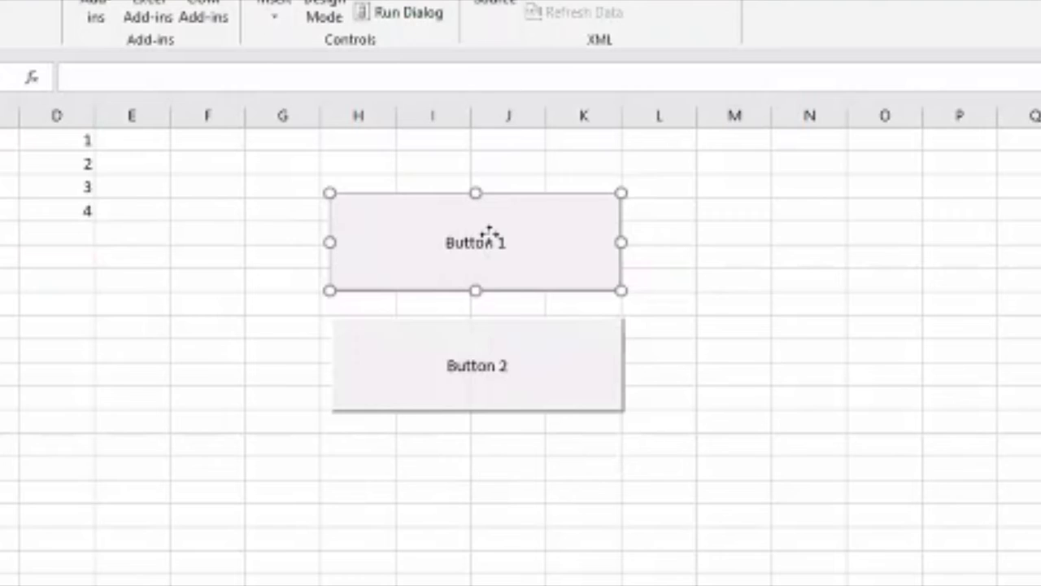
{"action": "right_click", "coordinate": [492, 238]}
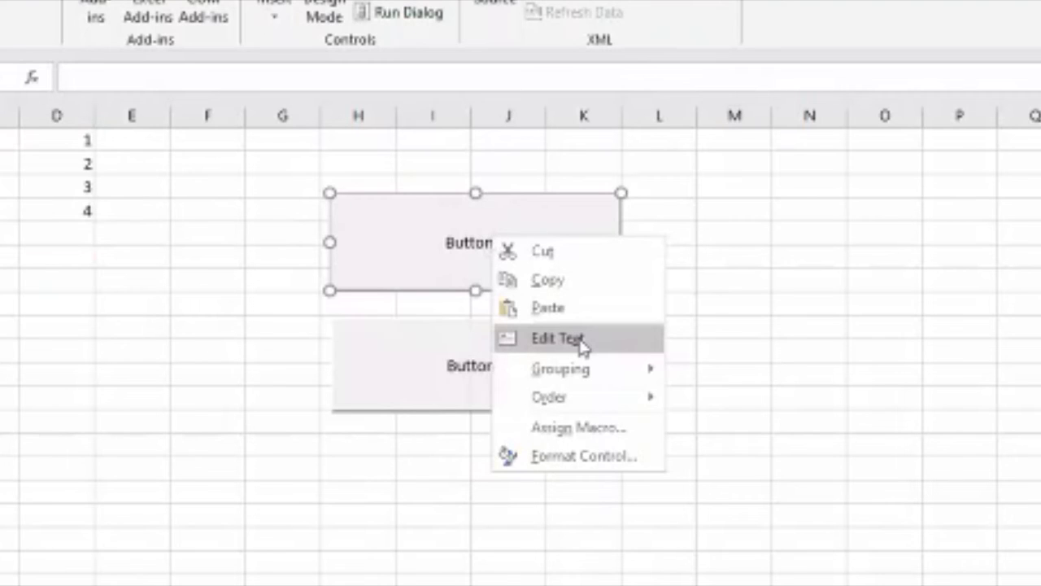
{"action": "left_click", "coordinate": [583, 345]}
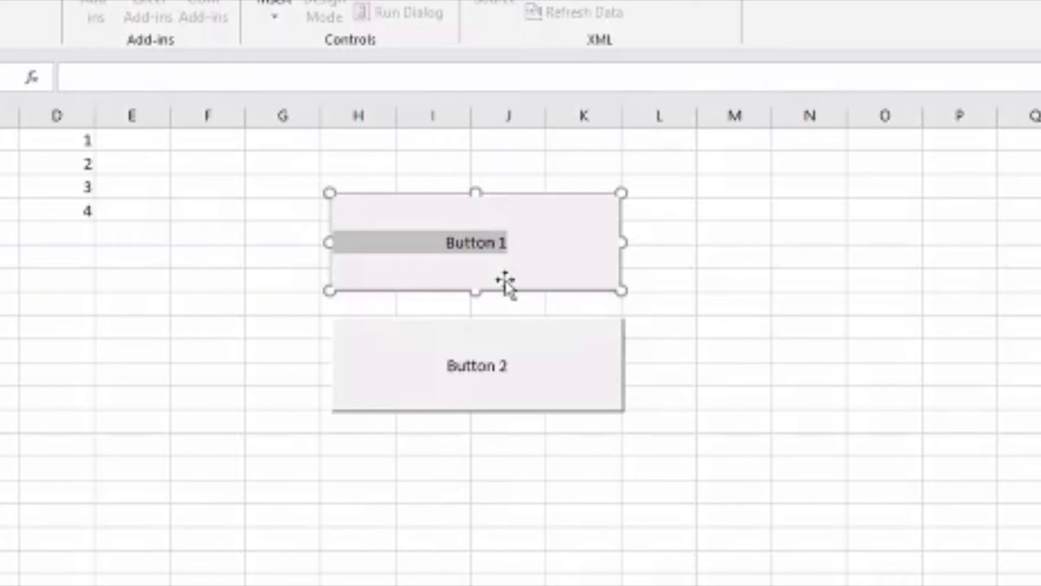
{"action": "type", "text": "Clic"}
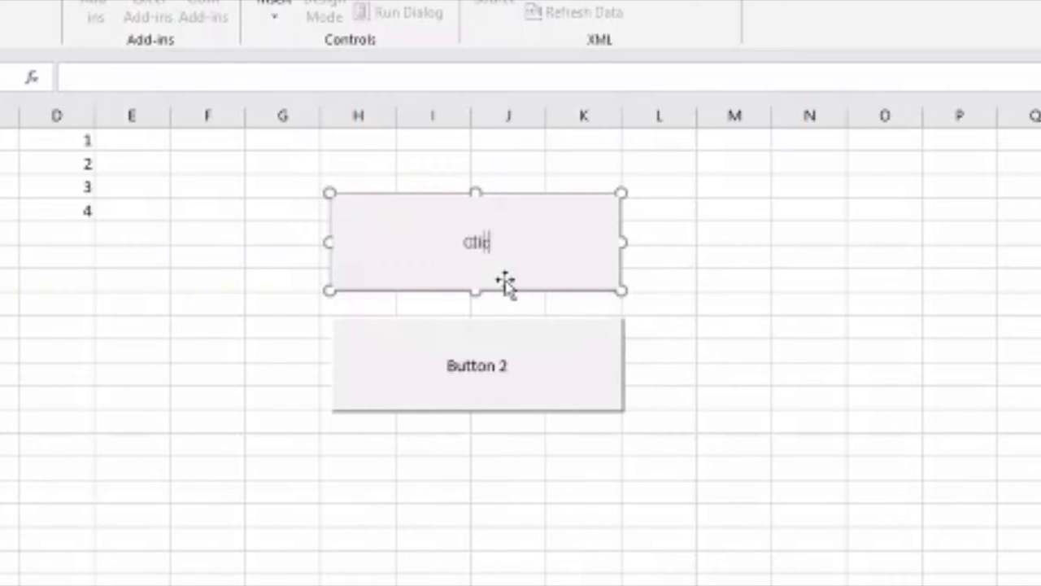
{"action": "type", "text": "k ME"}
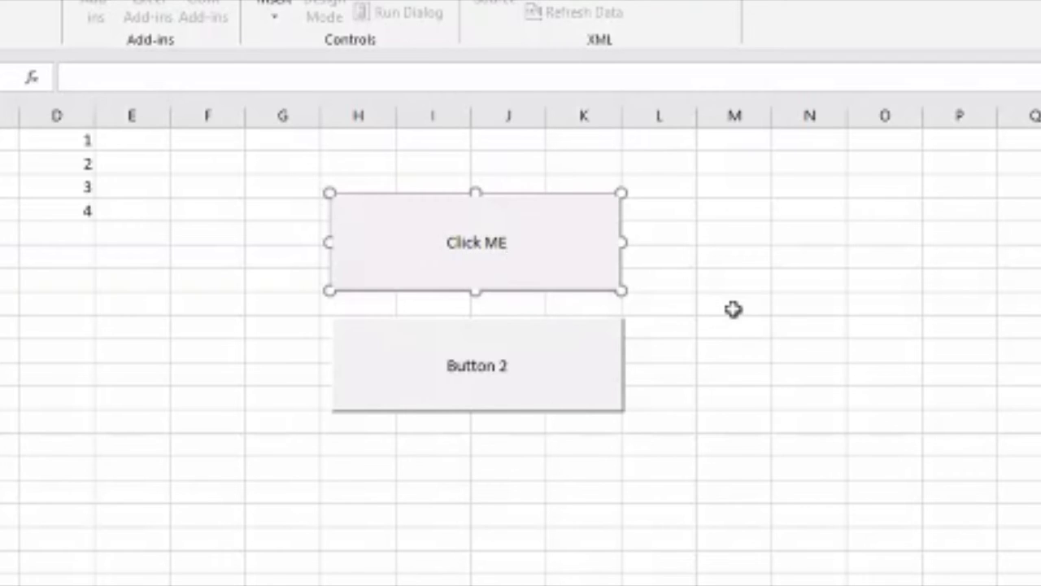
{"action": "key", "text": "BackSpace"}
{"action": "type", "text": "e"}
{"action": "left_click", "coordinate": [734, 308]}
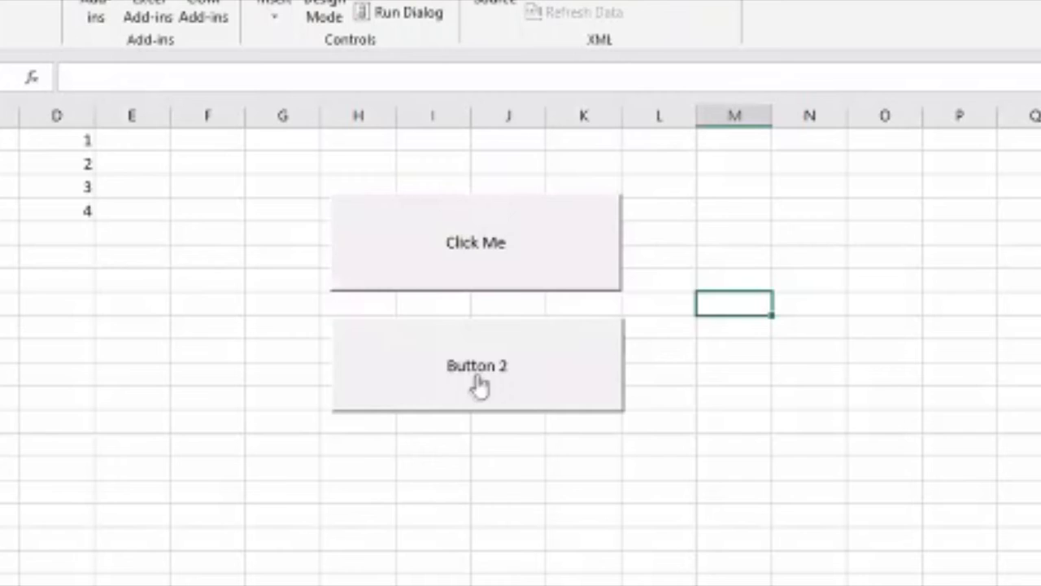
Step: Change the lower button's label to Column D
{"action": "left_click", "coordinate": [485, 365], "text": "ctrl"}
{"action": "right_click", "coordinate": [485, 365]}
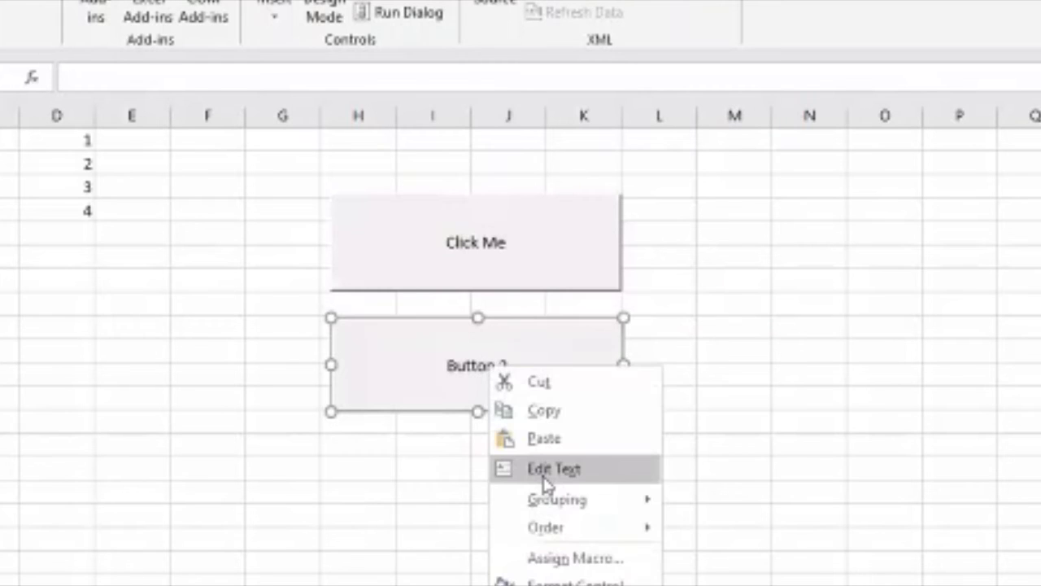
{"action": "left_click", "coordinate": [545, 470]}
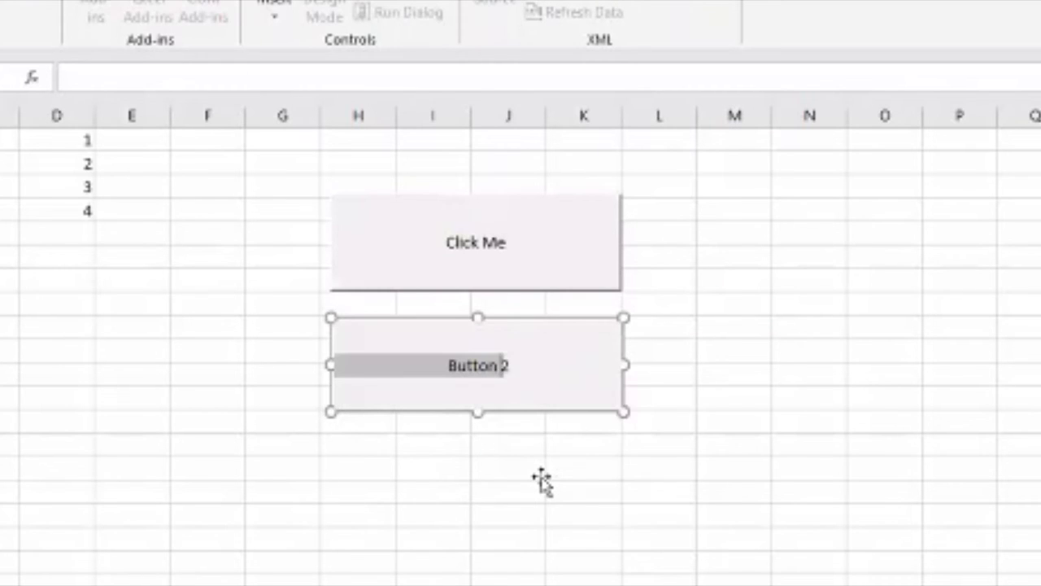
{"action": "type", "text": "Colu"}
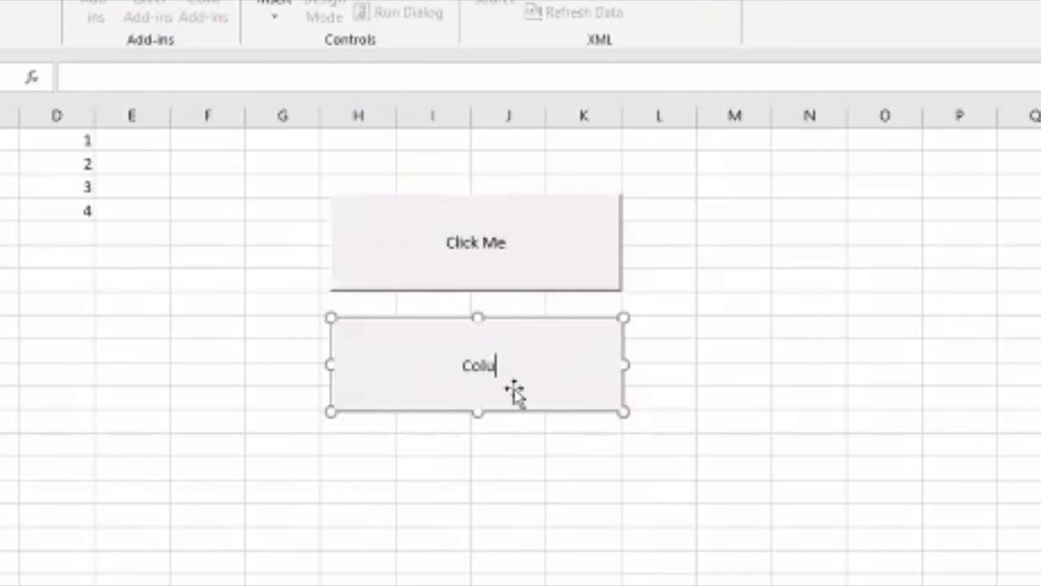
{"action": "type", "text": "mn D"}
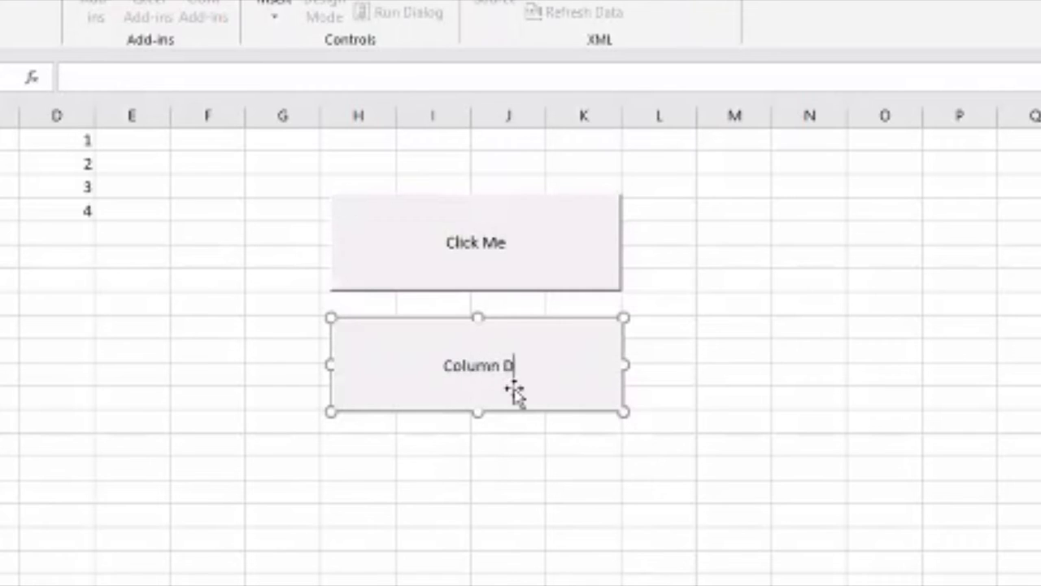
{"action": "left_click", "coordinate": [778, 374]}
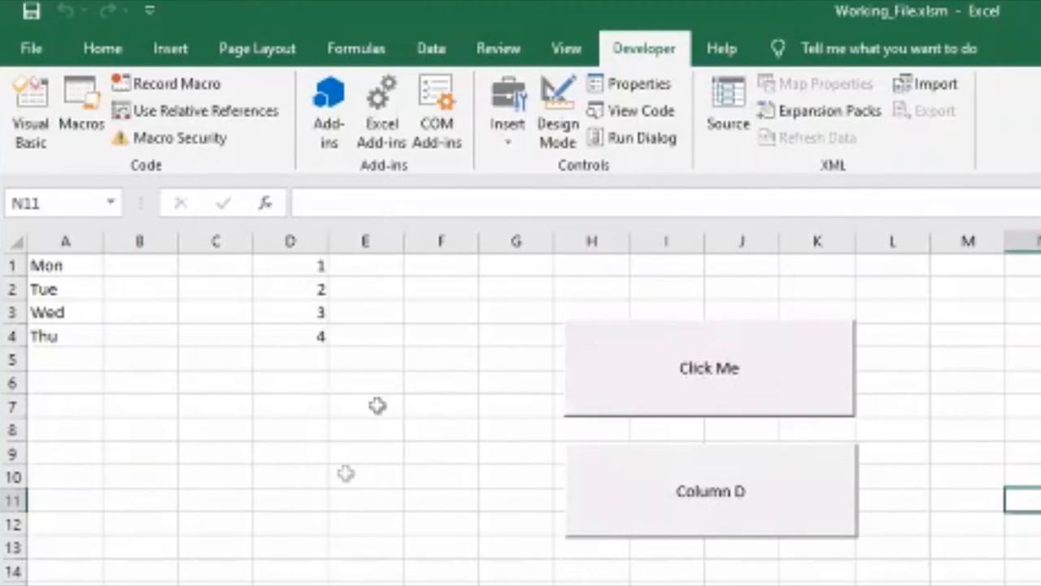
Step: Clear the contents of A1:E6 and run the Click Me button's macro to refill column A with the weekdays
{"action": "left_click", "coordinate": [367, 422]}
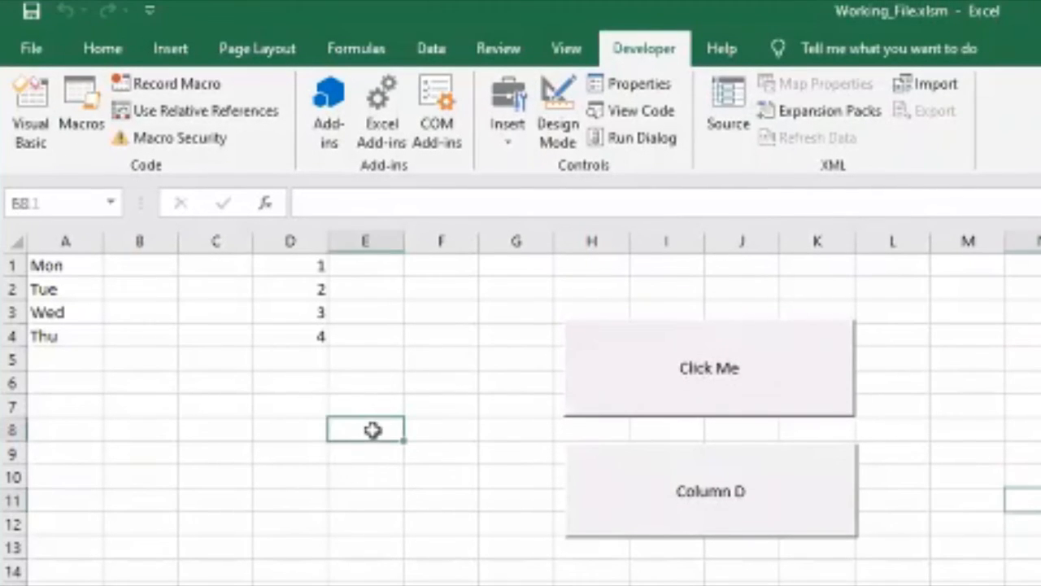
{"action": "left_click_drag", "start_coordinate": [379, 385], "coordinate": [33, 266]}
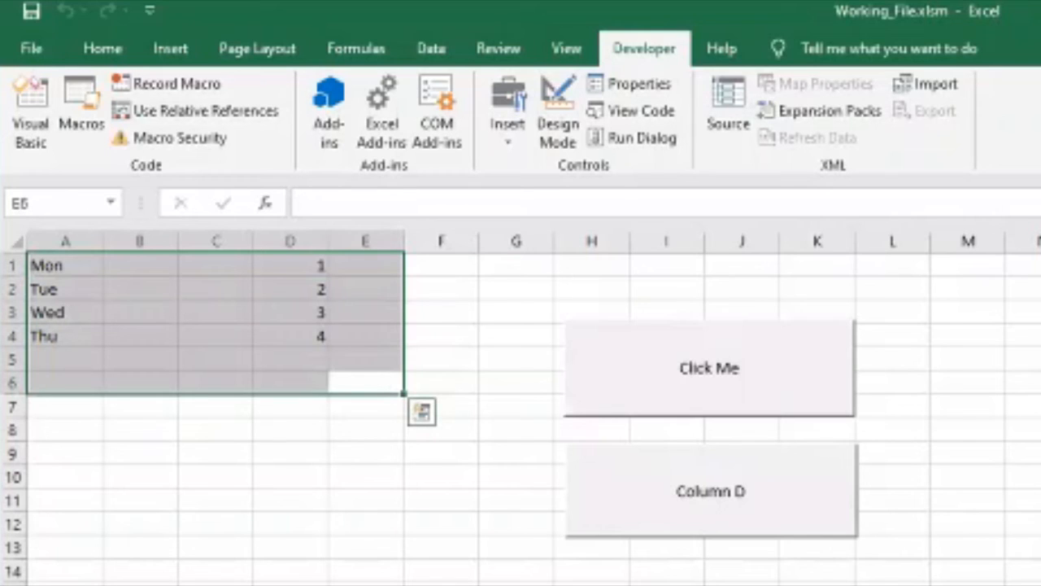
{"action": "key", "text": "Delete"}
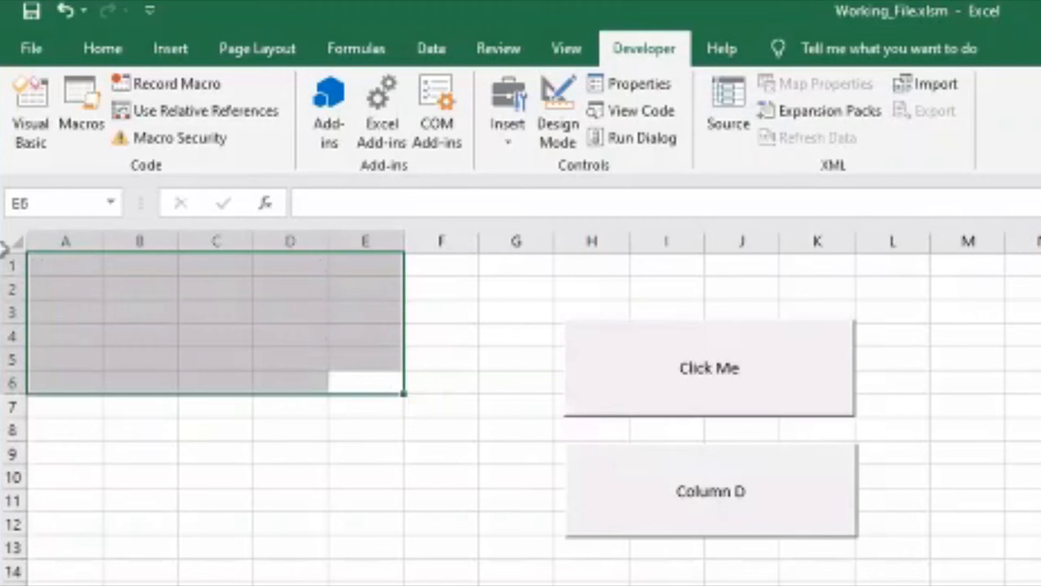
{"action": "left_click", "coordinate": [642, 578]}
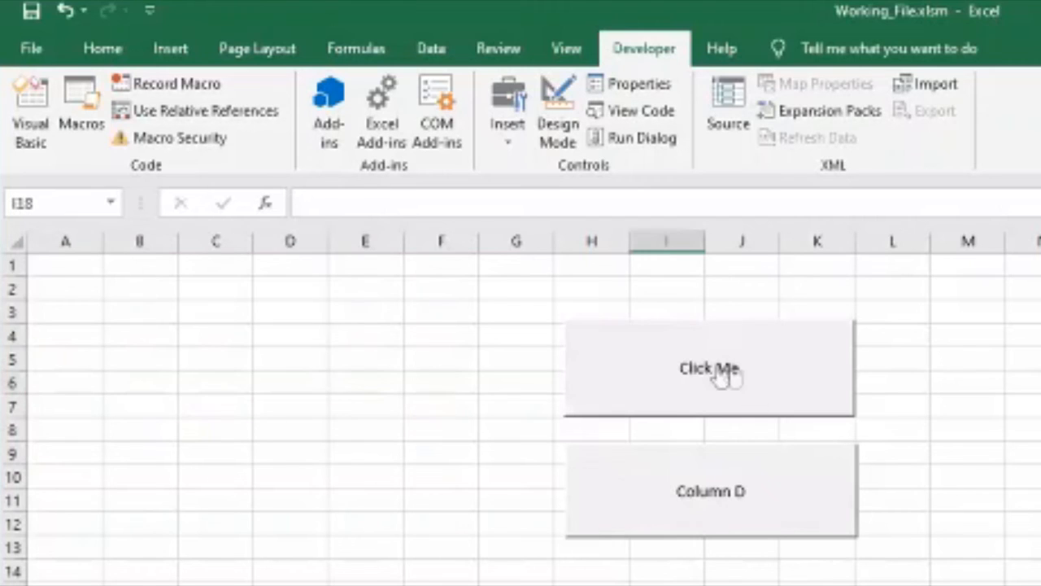
{"action": "left_click", "coordinate": [710, 368]}
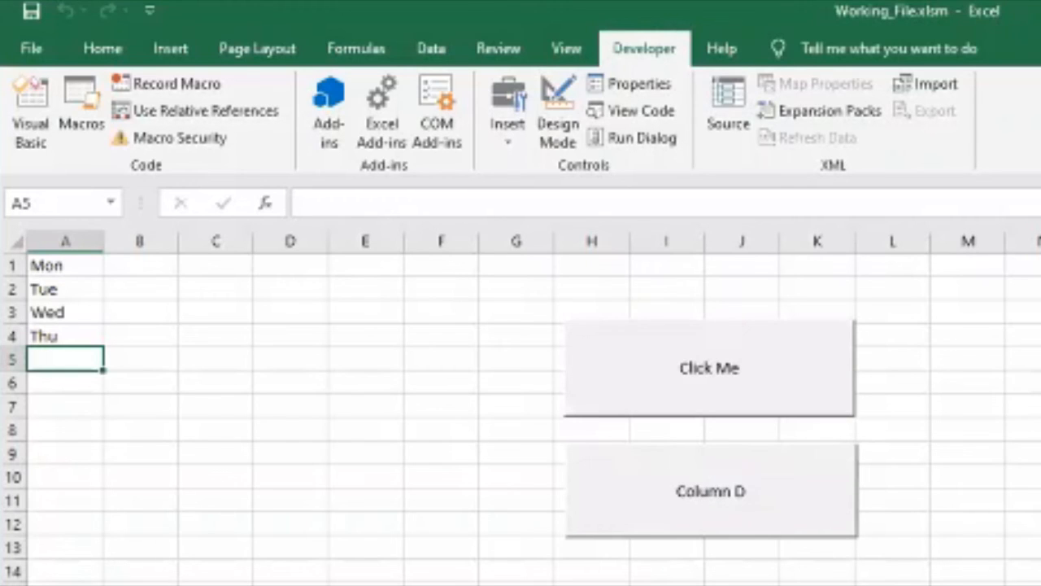
{"action": "left_click", "coordinate": [1040, 359]}
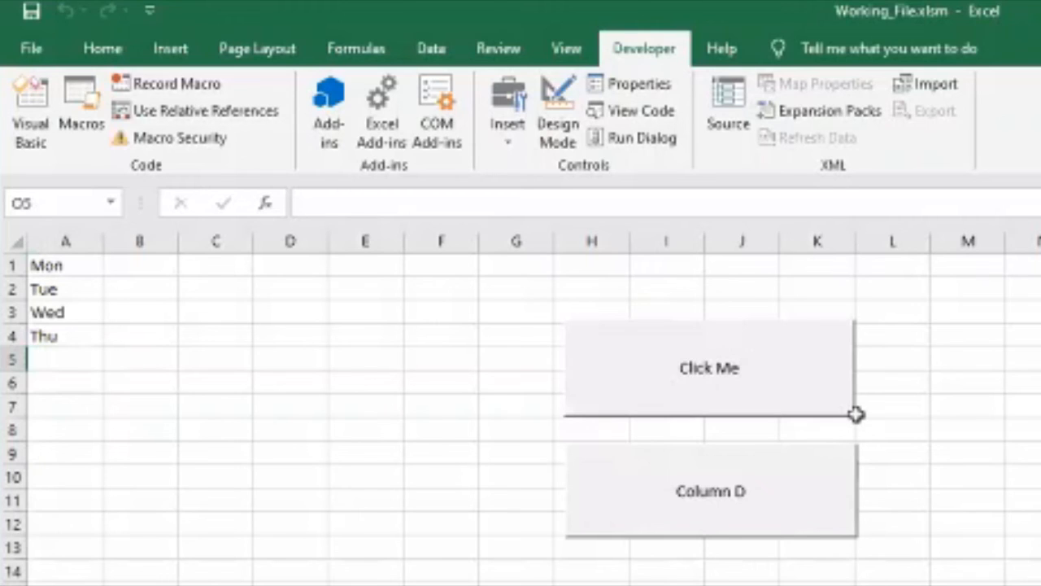
Step: Run Macro2 from the workbook's macro list, and rerun my_first_macro with the Click Me button
{"action": "key", "text": "alt+F8"}
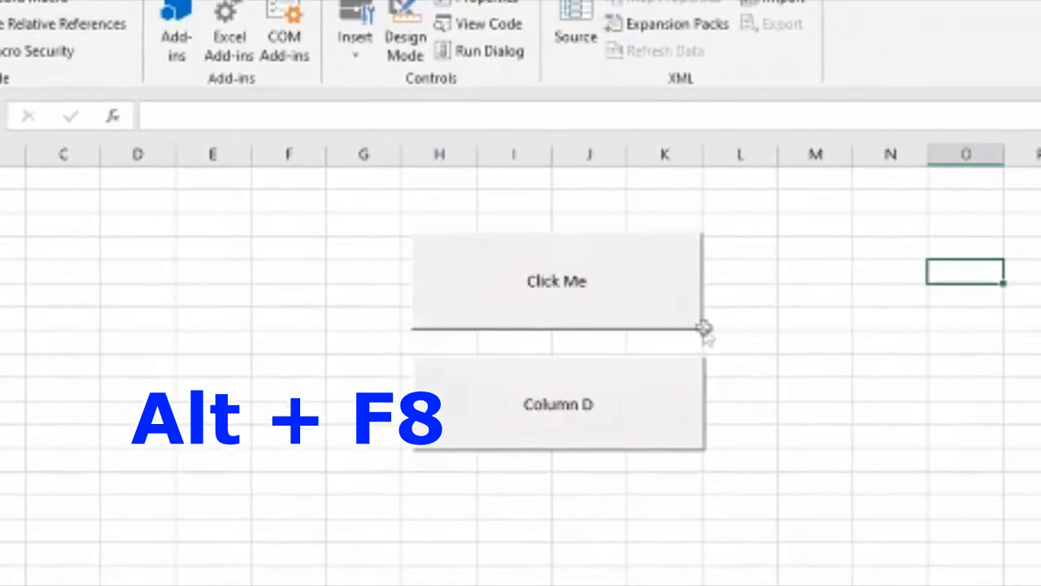
{"action": "key", "text": "alt+F8"}
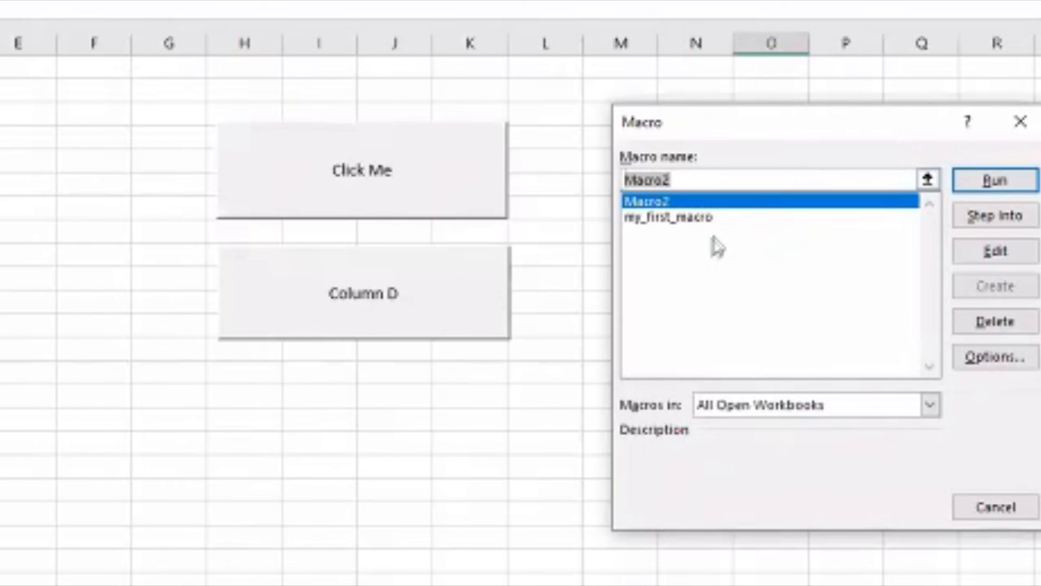
{"action": "left_click", "coordinate": [660, 205]}
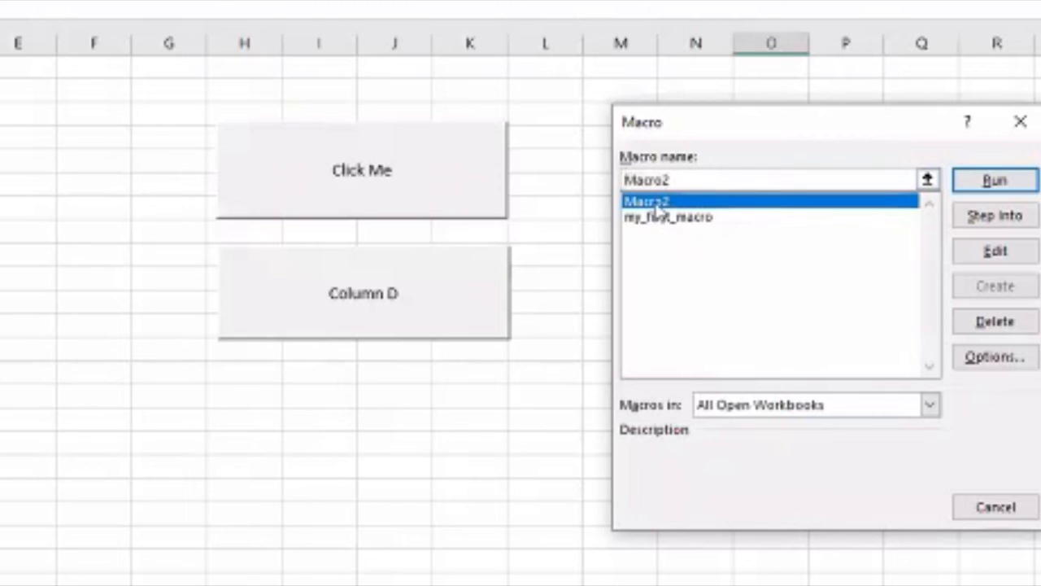
{"action": "left_click", "coordinate": [994, 182]}
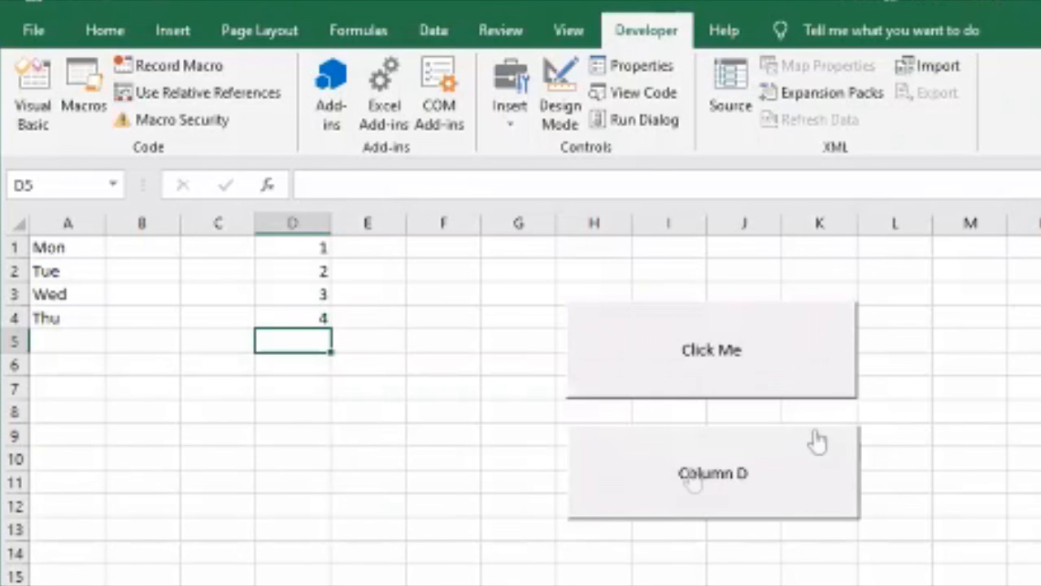
{"action": "left_click", "coordinate": [978, 324]}
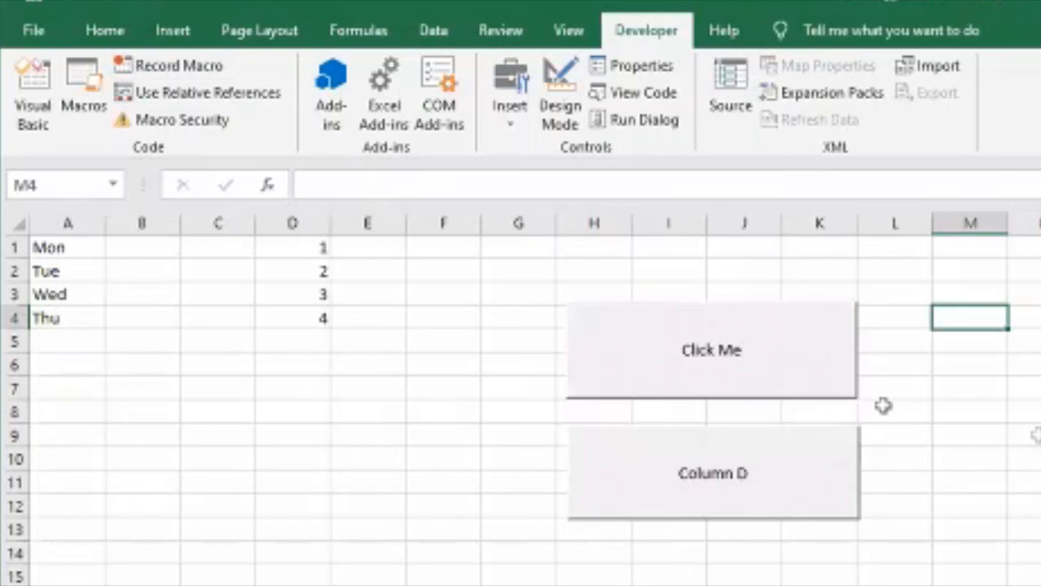
{"action": "left_click", "coordinate": [714, 353]}
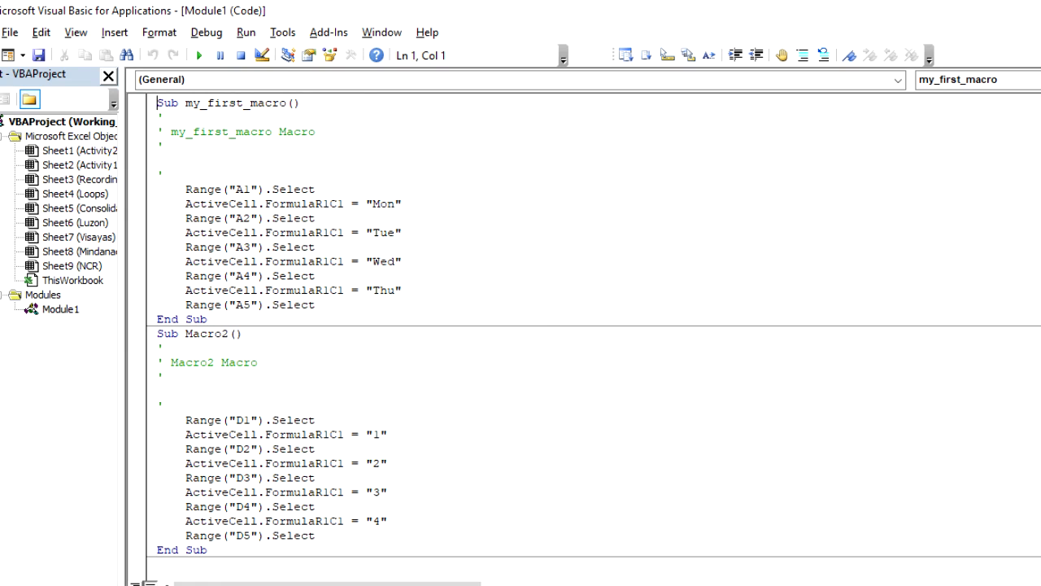